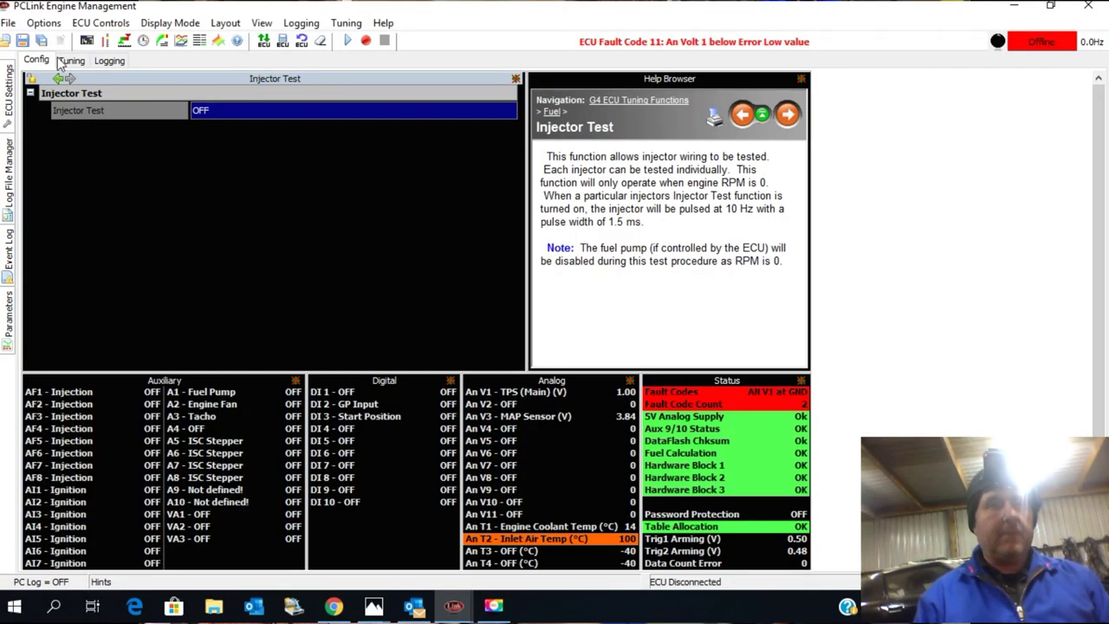
Step: Connect the tuning software to the ECU
left_click(105, 26)
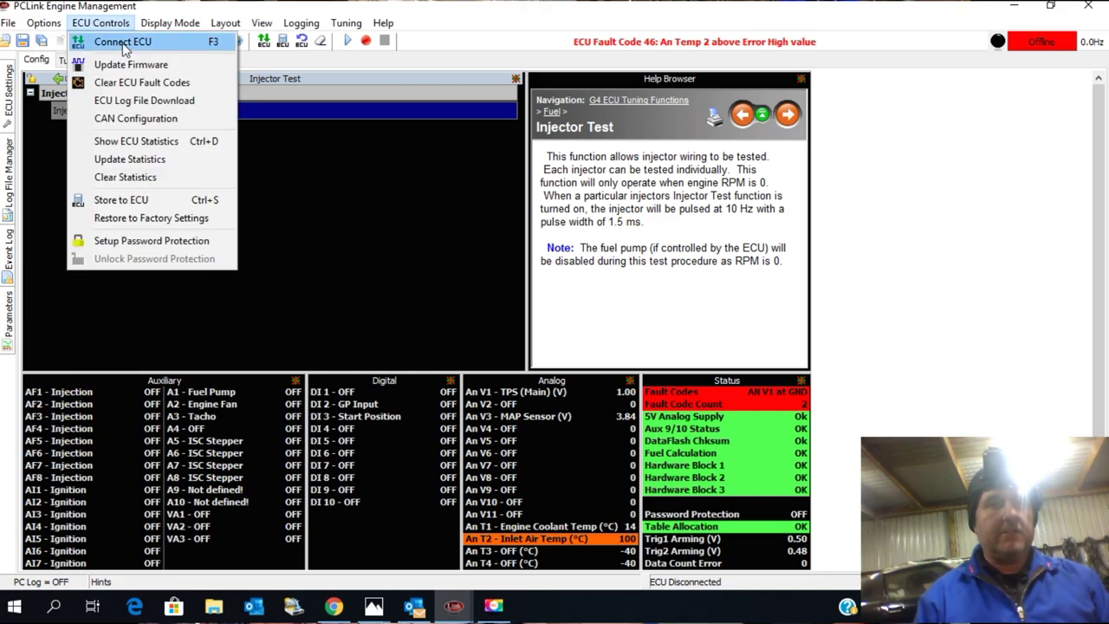
left_click(124, 45)
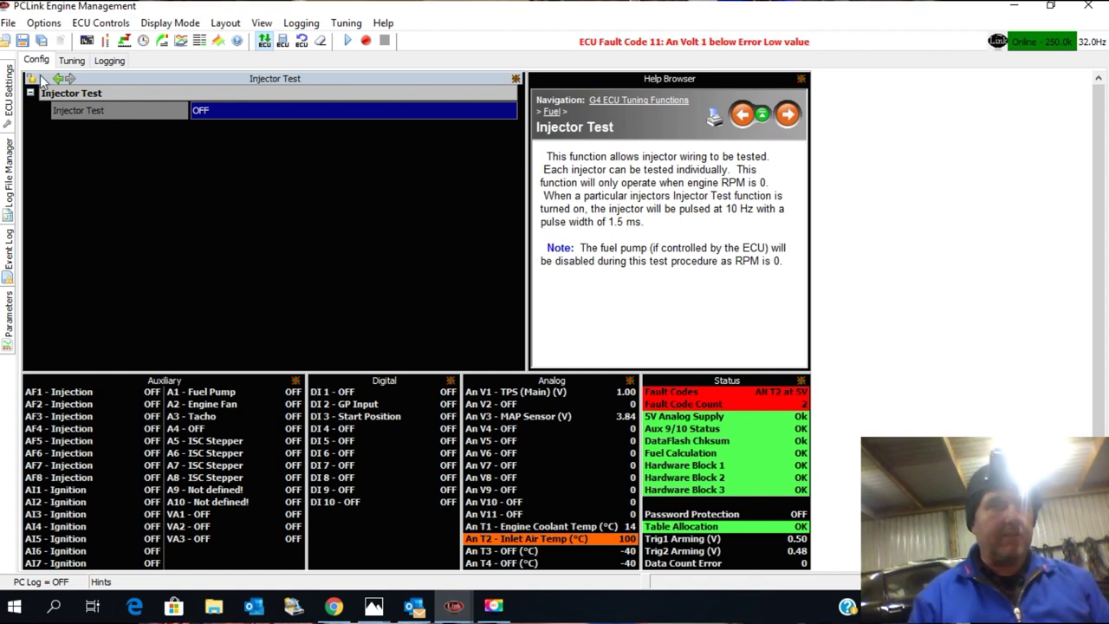
Step: Set the function of auxiliary output Aux 5 to OFF in the ECU settings
mouse_move(9, 89)
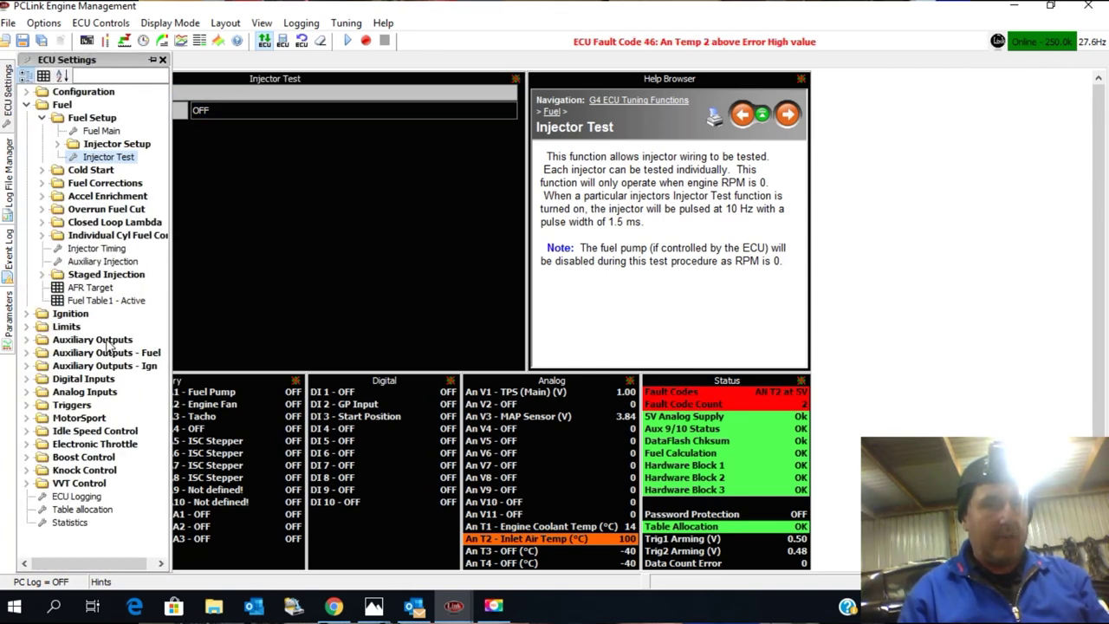
double_click(95, 340)
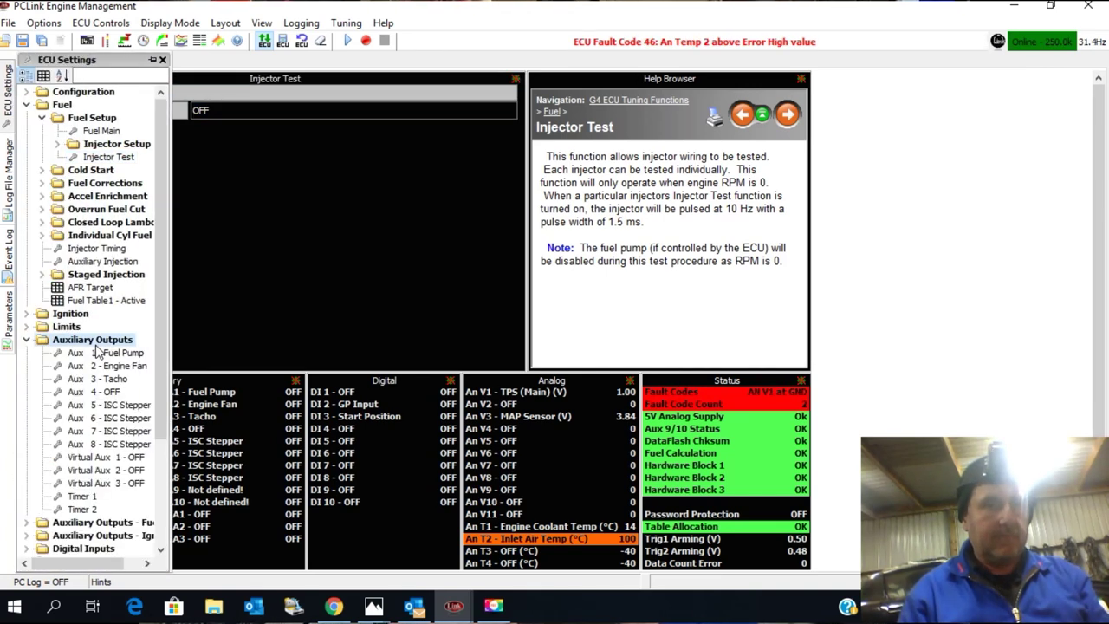
left_click(113, 407)
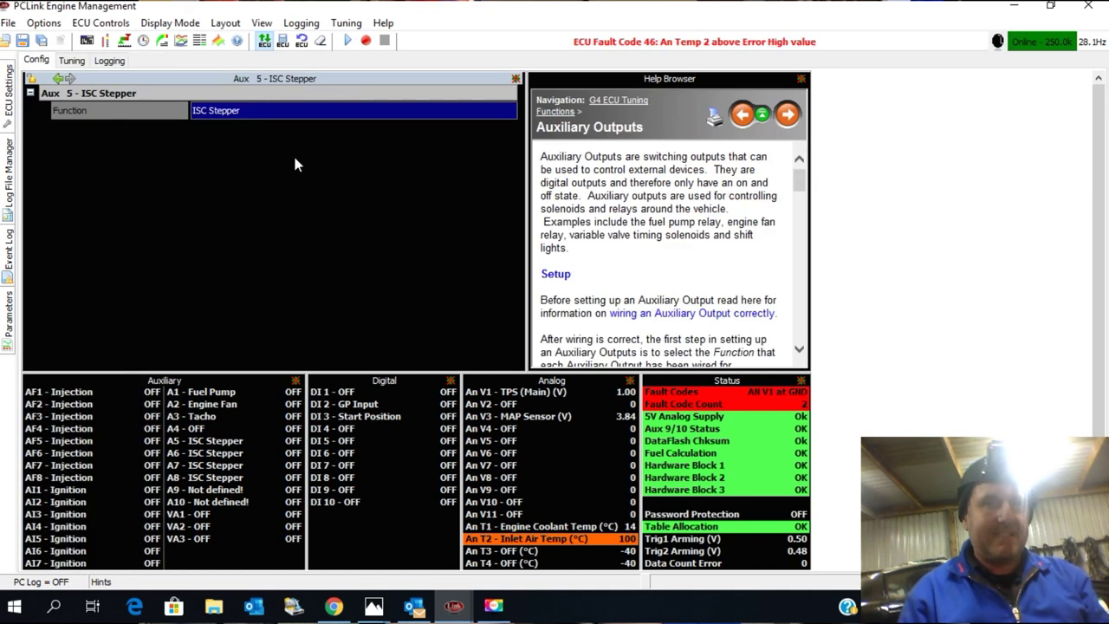
double_click(284, 119)
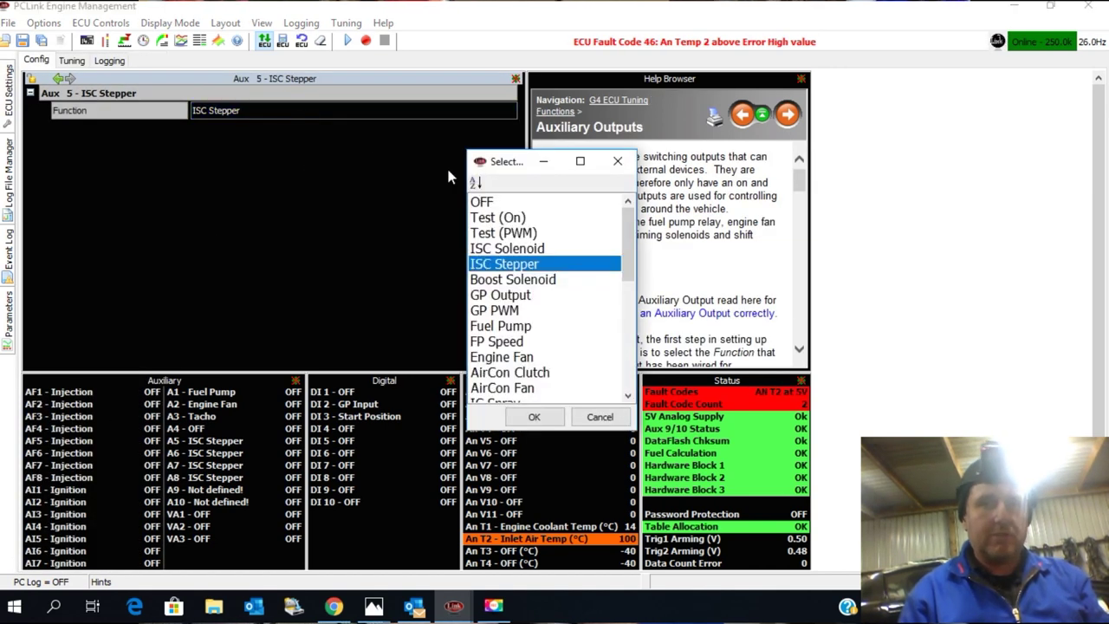
left_click(492, 201)
left_click(530, 417)
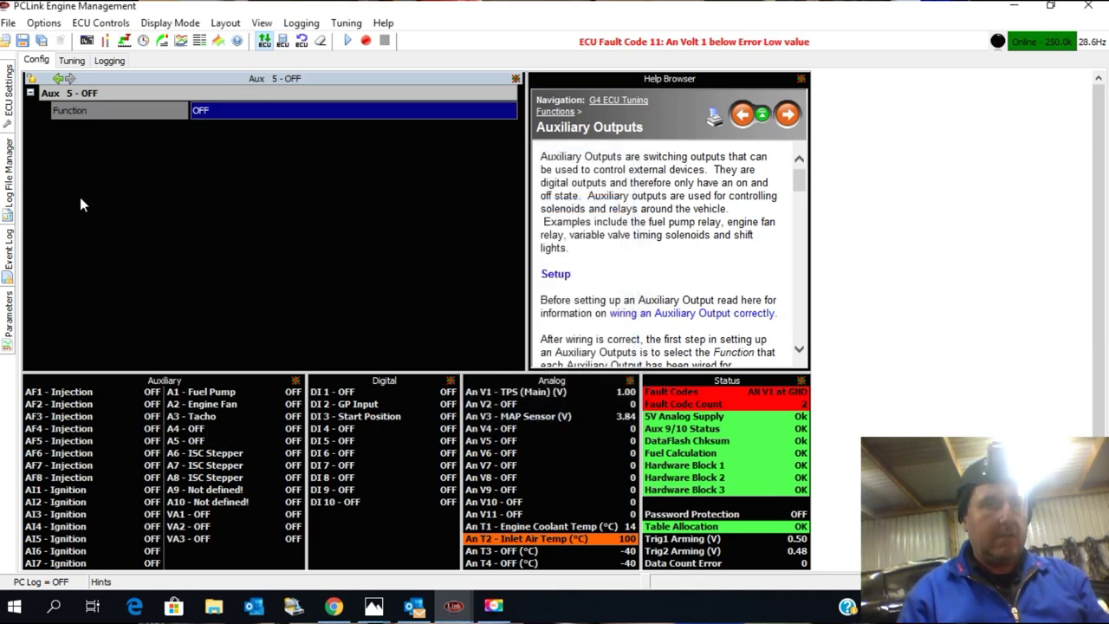
Step: Set the function of auxiliary output Aux 6 to OFF
mouse_move(7, 106)
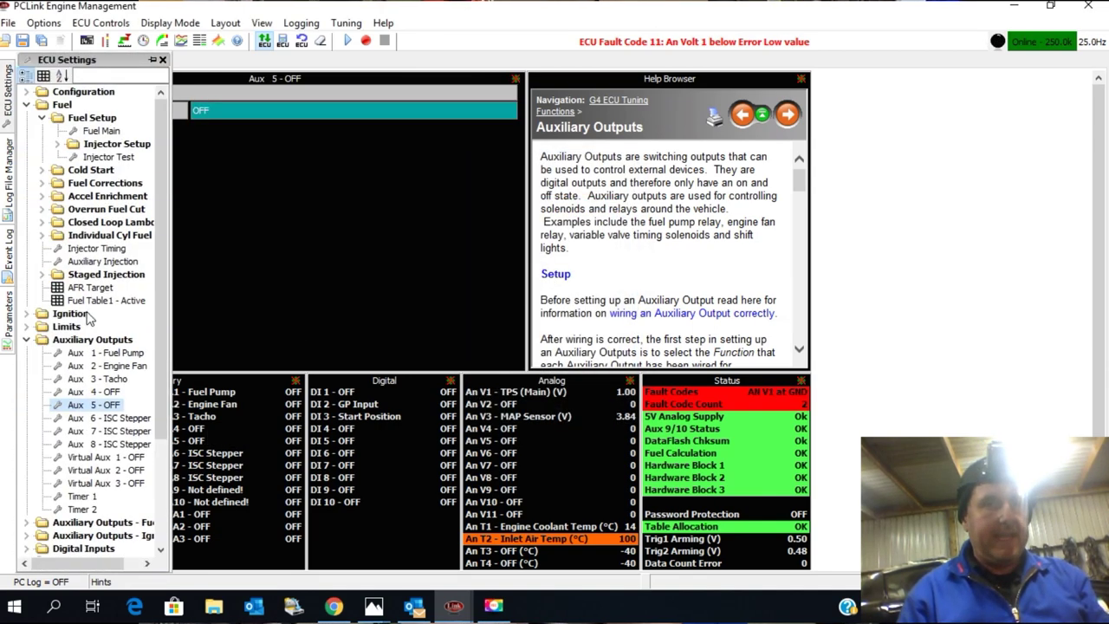
left_click(119, 419)
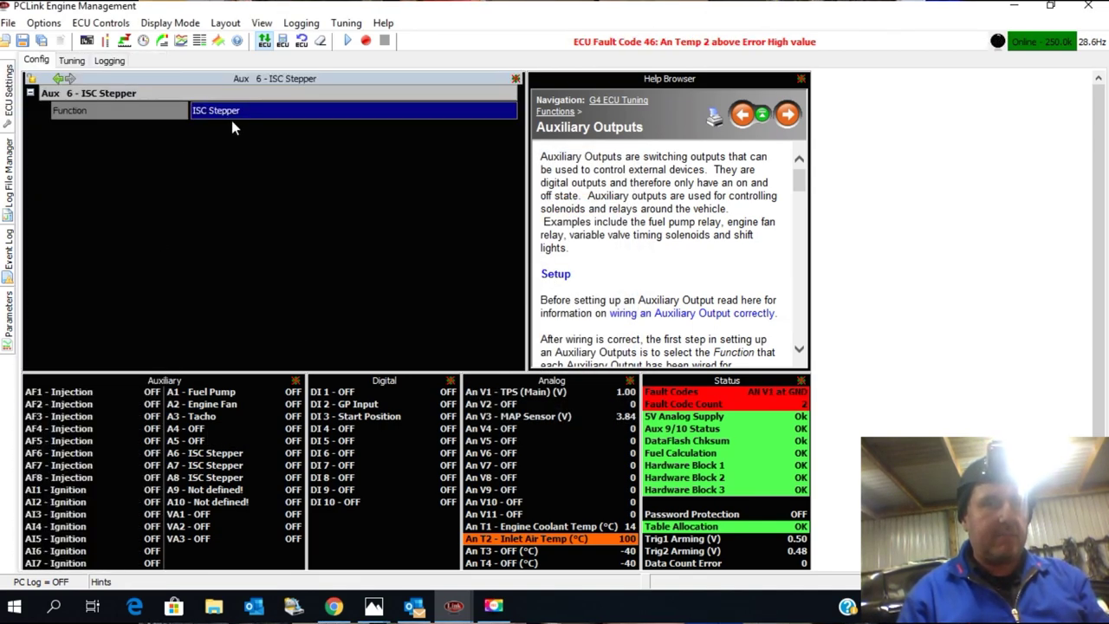
double_click(237, 109)
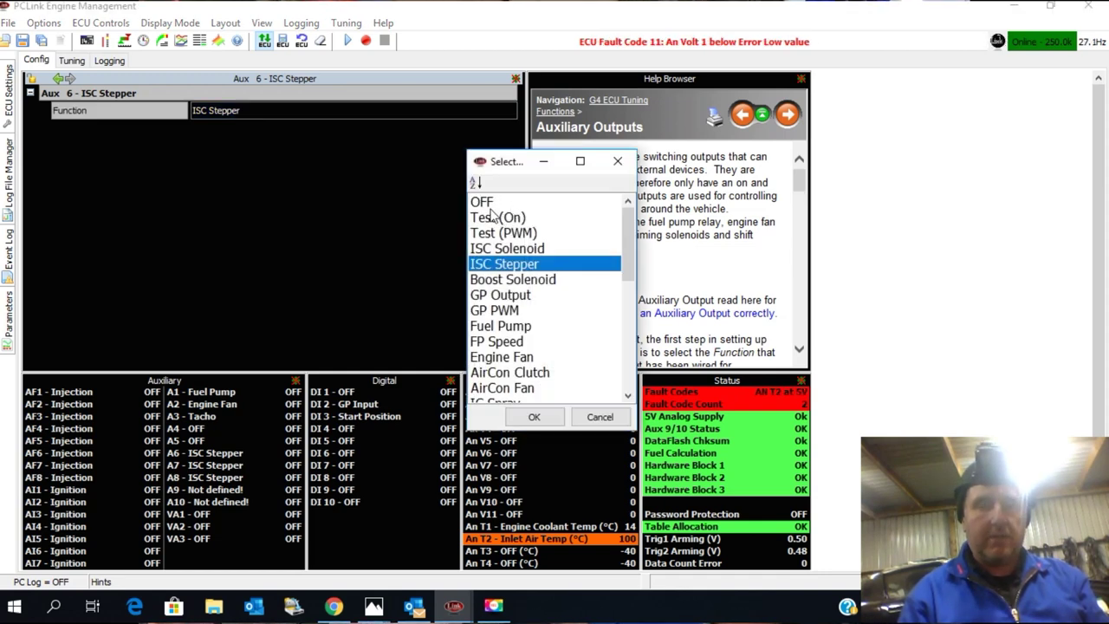
left_click(483, 202)
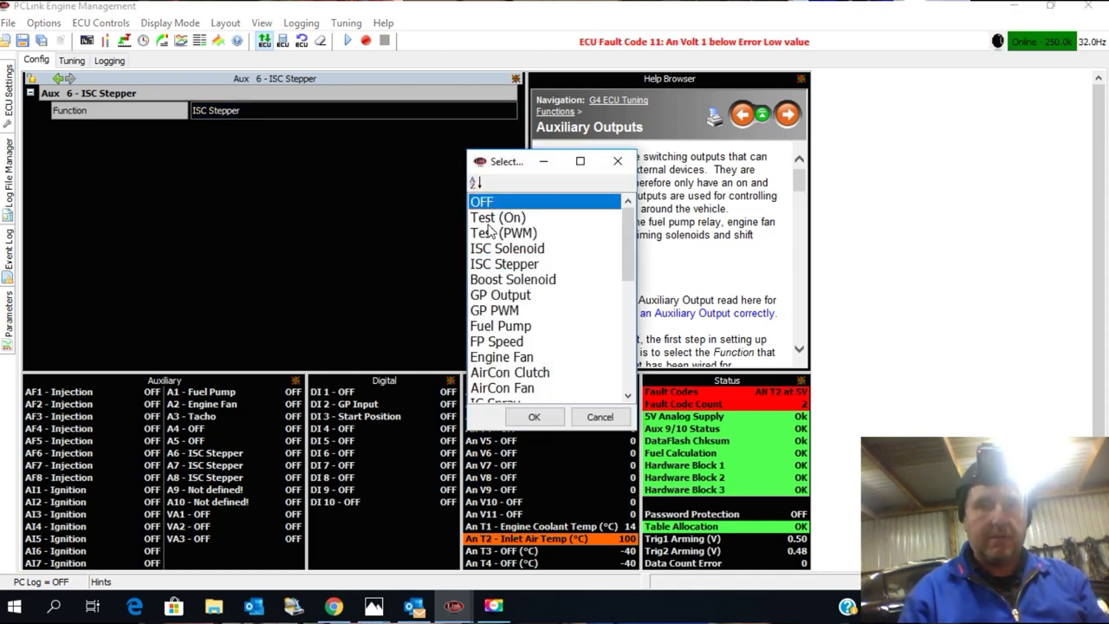
left_click(532, 417)
Step: Set the function of auxiliary output Aux 8 to OFF
mouse_move(13, 98)
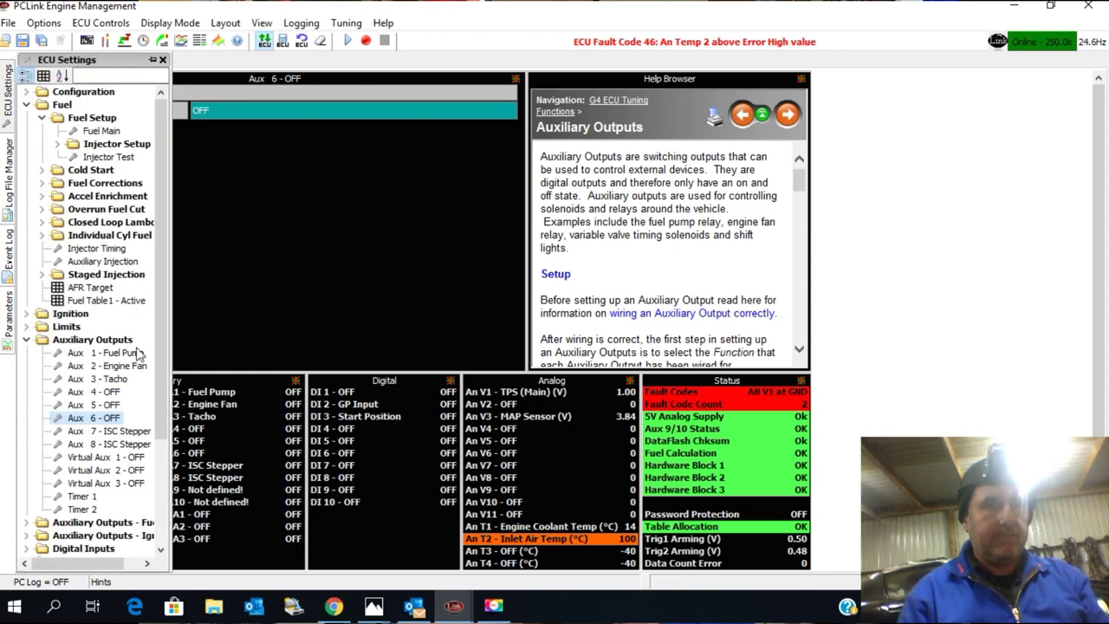
left_click(113, 445)
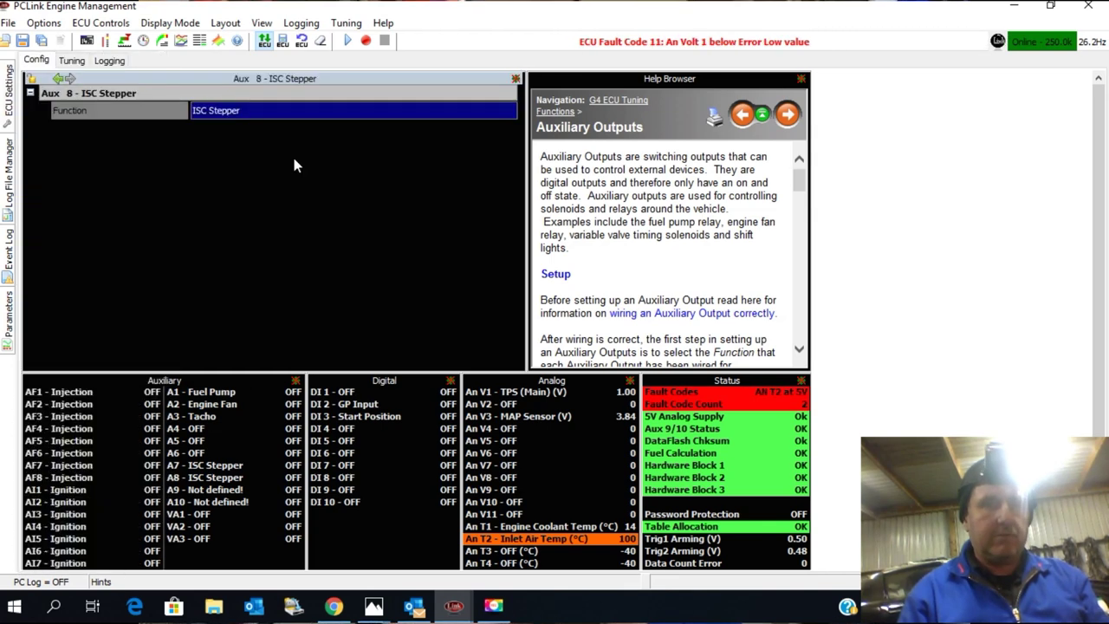
double_click(287, 111)
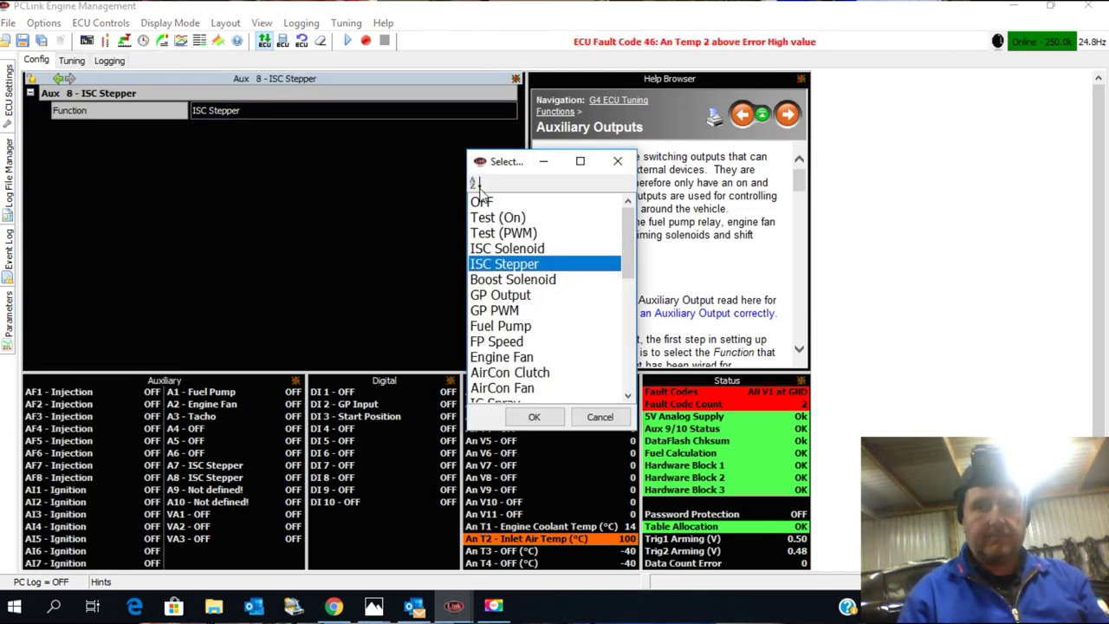
left_click(482, 202)
left_click(532, 417)
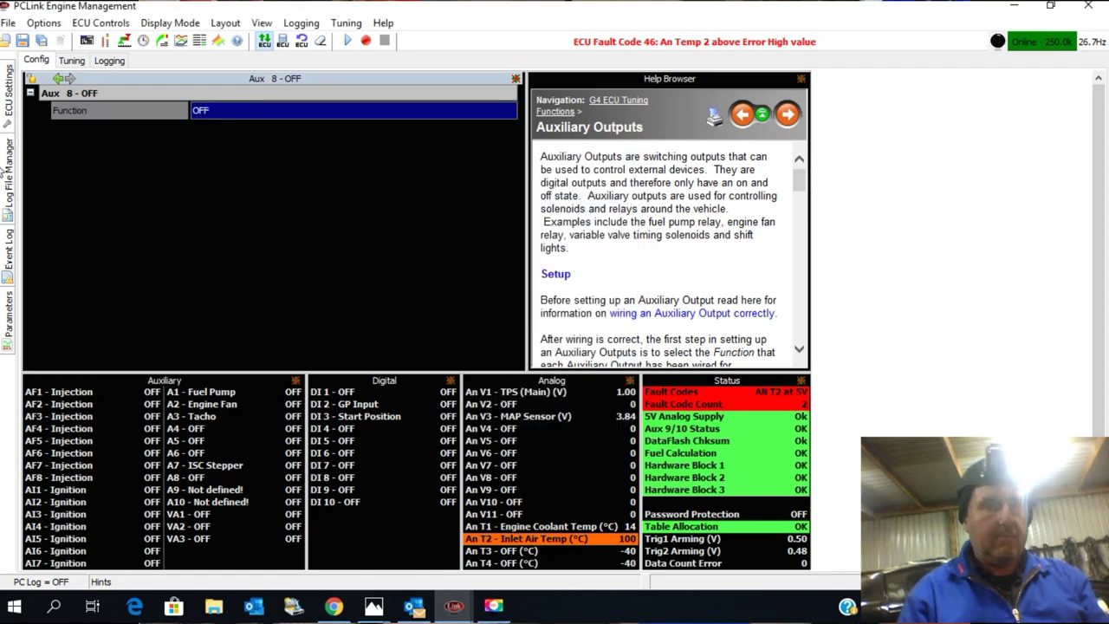
Step: Set the function of auxiliary output Aux 7 to OFF
mouse_move(9, 117)
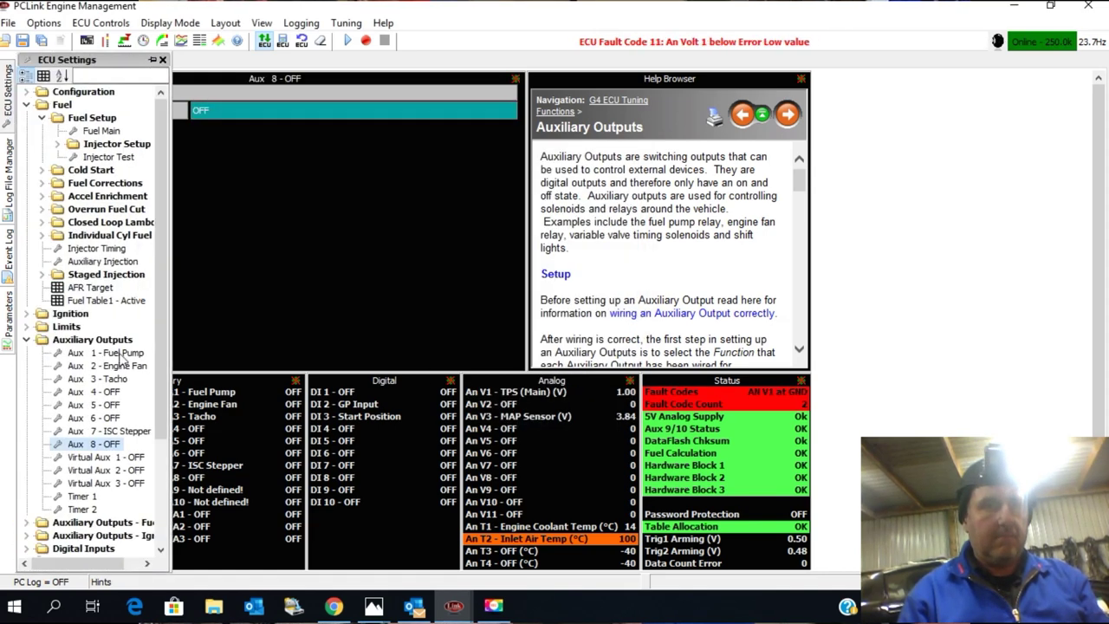
left_click(122, 430)
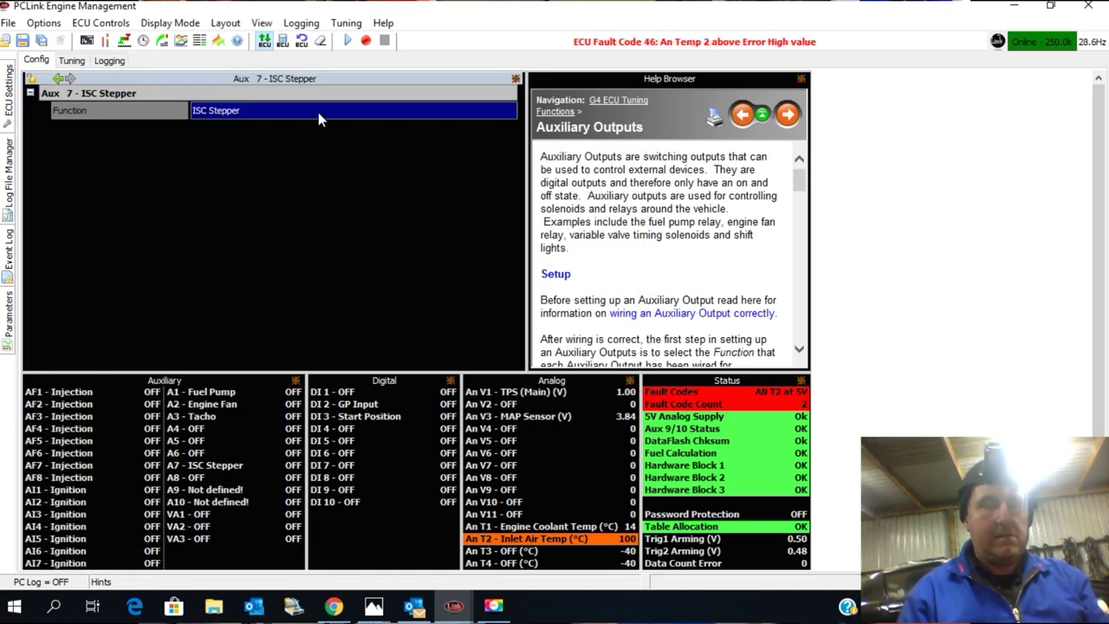
double_click(318, 119)
left_click(494, 204)
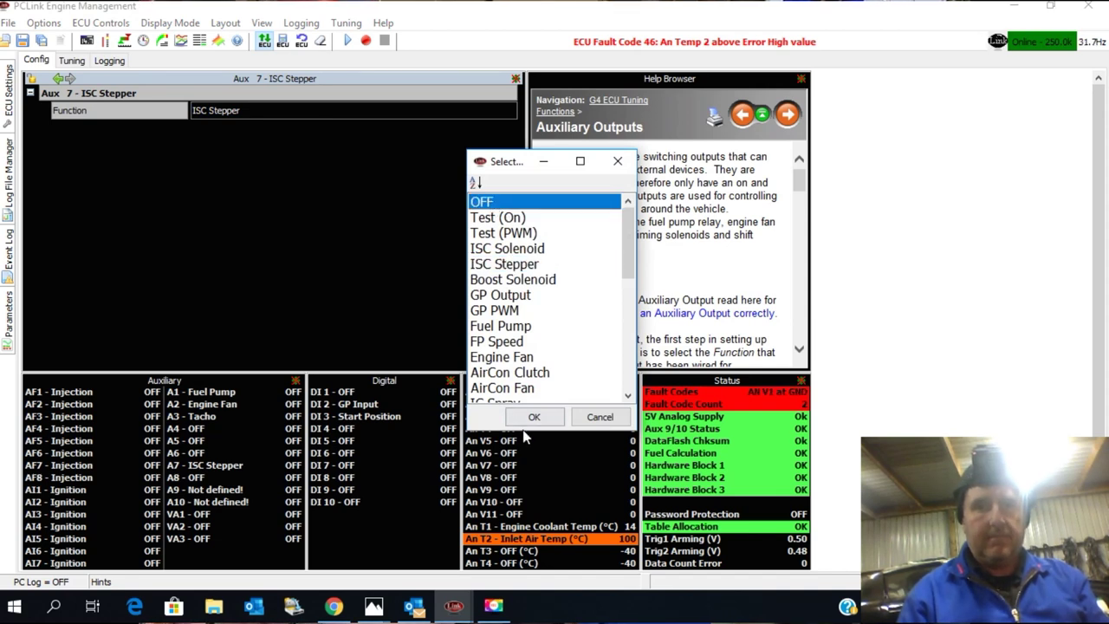
left_click(529, 417)
Step: Set the function of auxiliary output Aux 6 to Test (PWM)
mouse_move(10, 86)
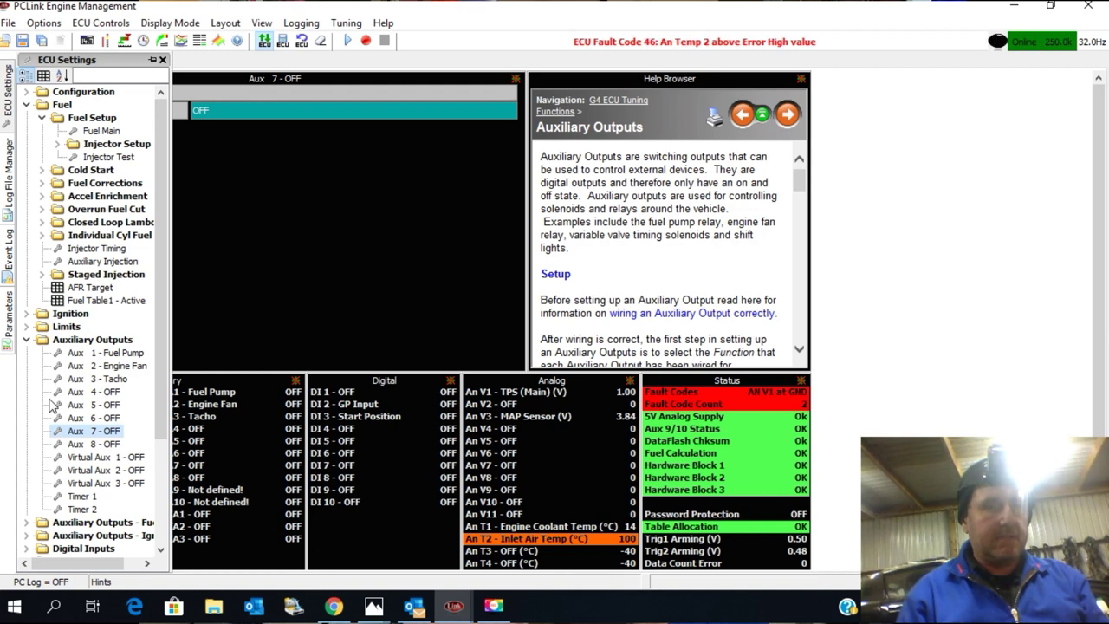
left_click(113, 421)
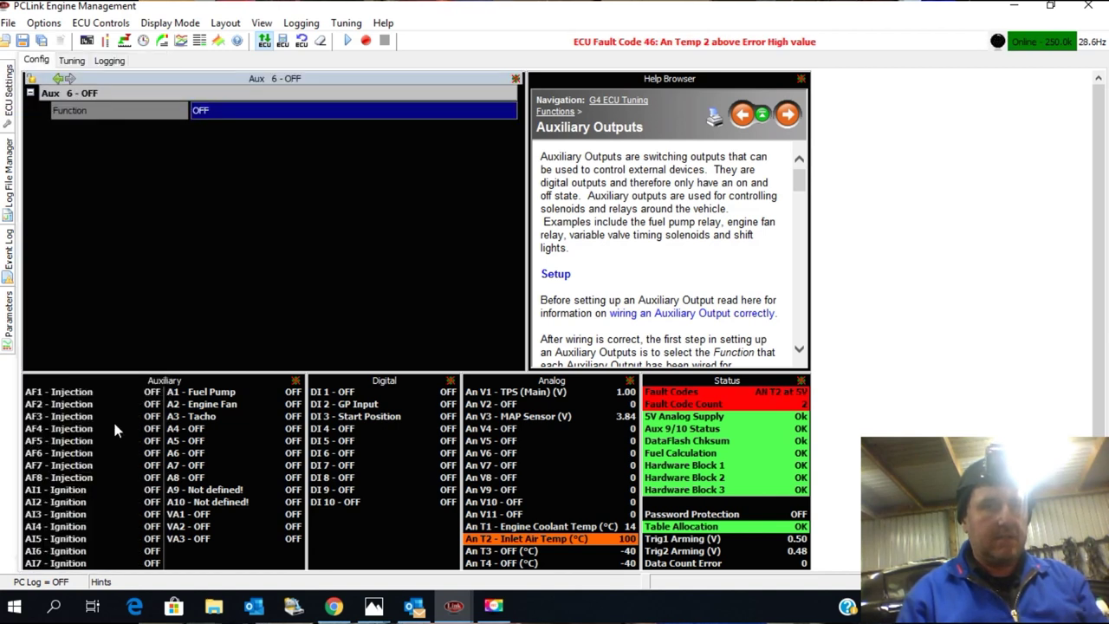
double_click(216, 111)
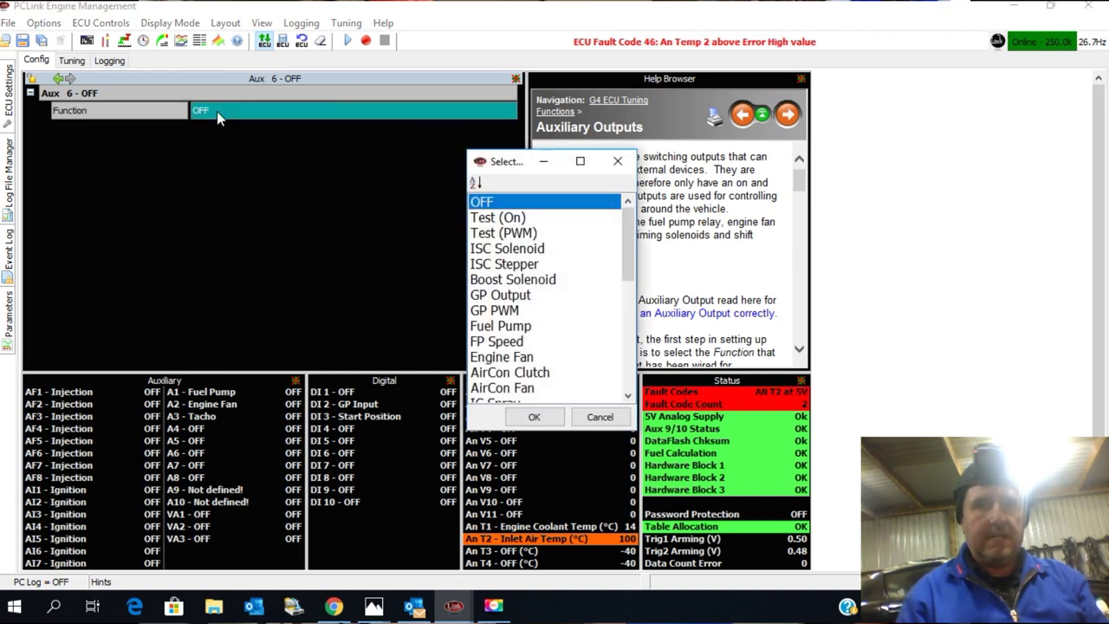
left_click(500, 234)
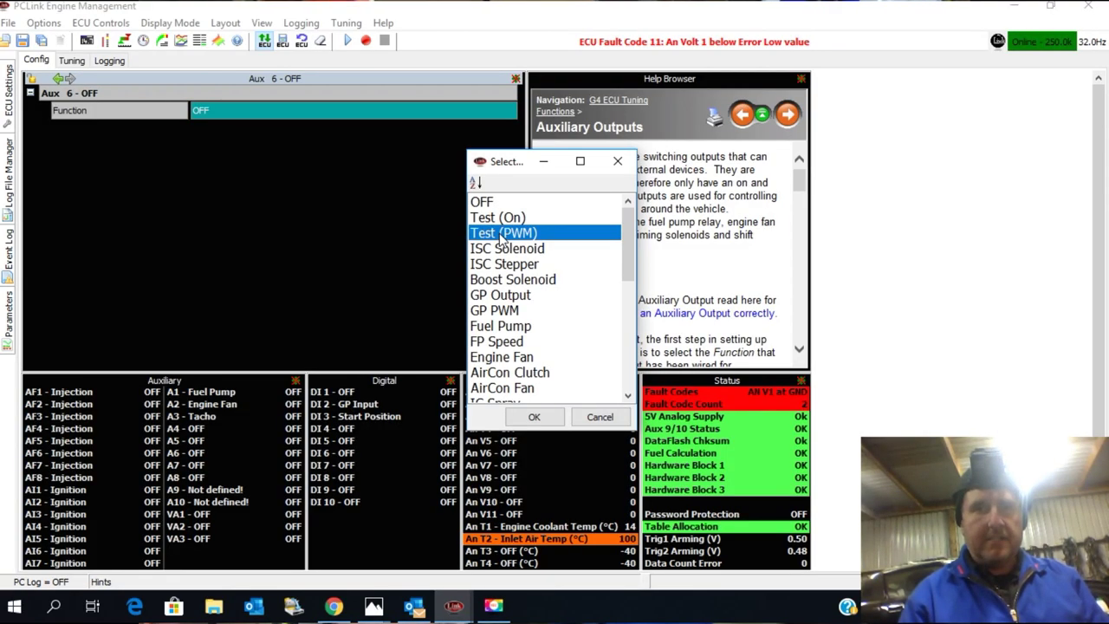
double_click(500, 233)
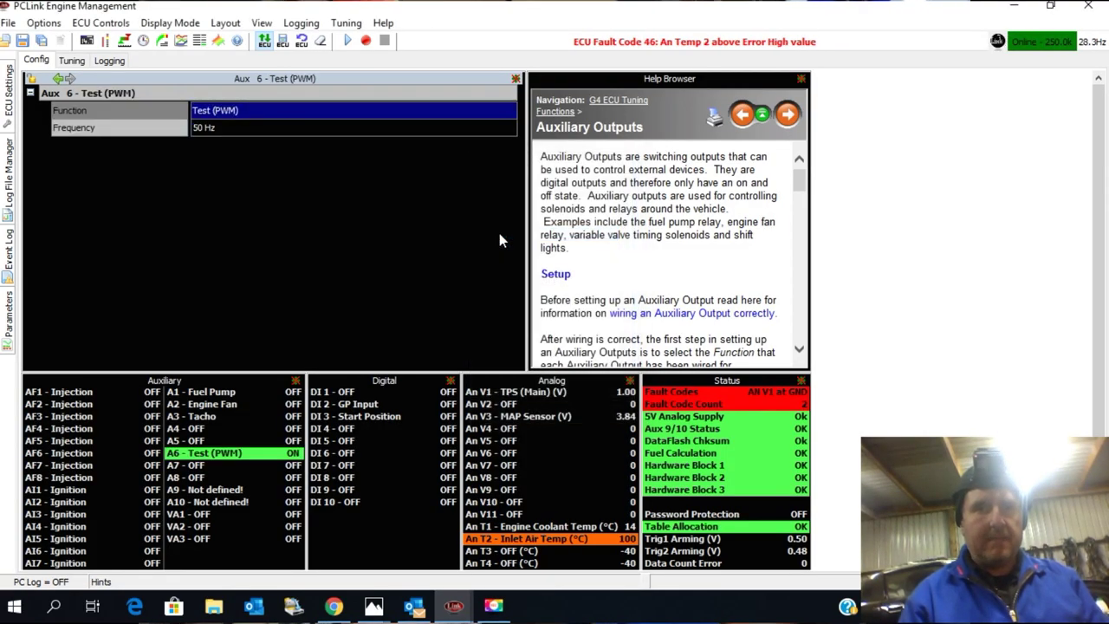
Step: Set the Aux 6 PWM test frequency to 150 Hz
double_click(254, 129)
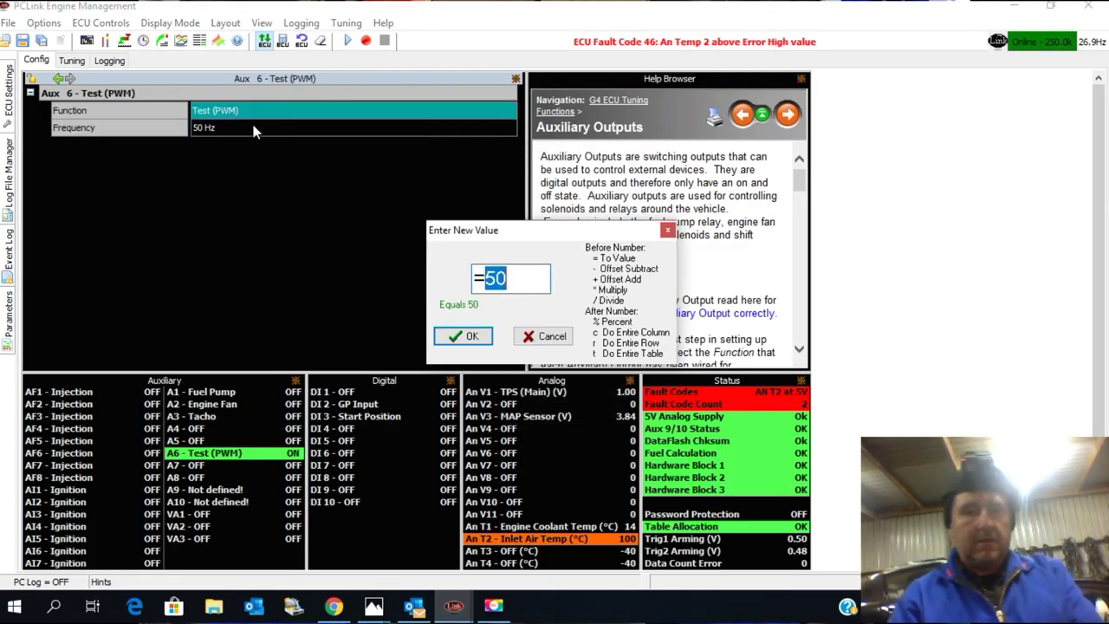
type("=150")
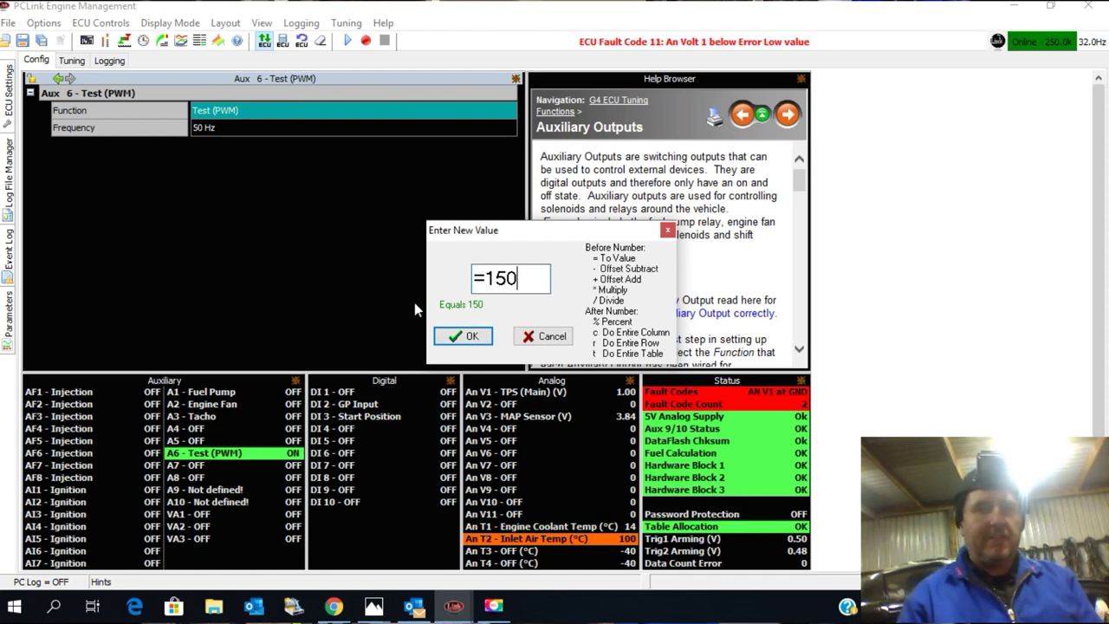
left_click(456, 336)
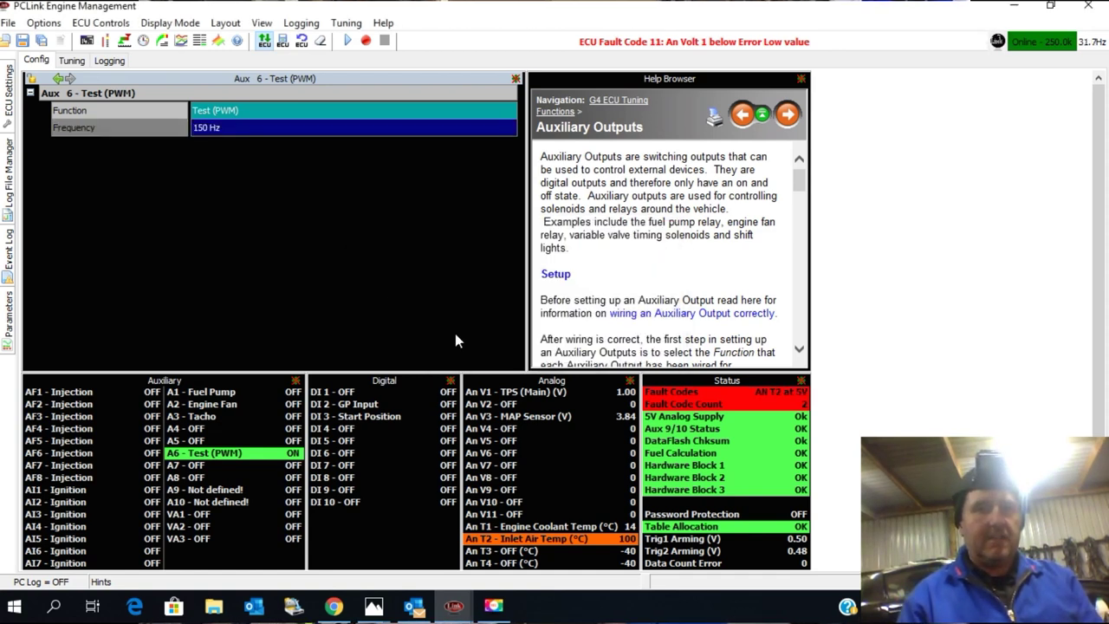
Step: Set the Aux 6 PWM test frequency to 120 Hz
double_click(199, 139)
type("=120")
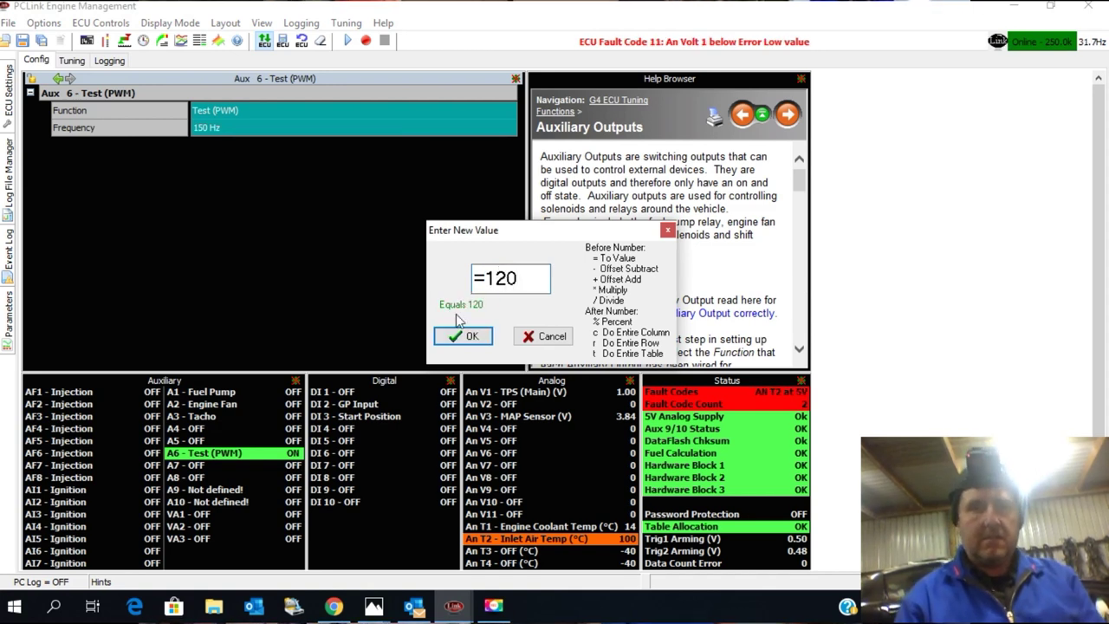
left_click(467, 338)
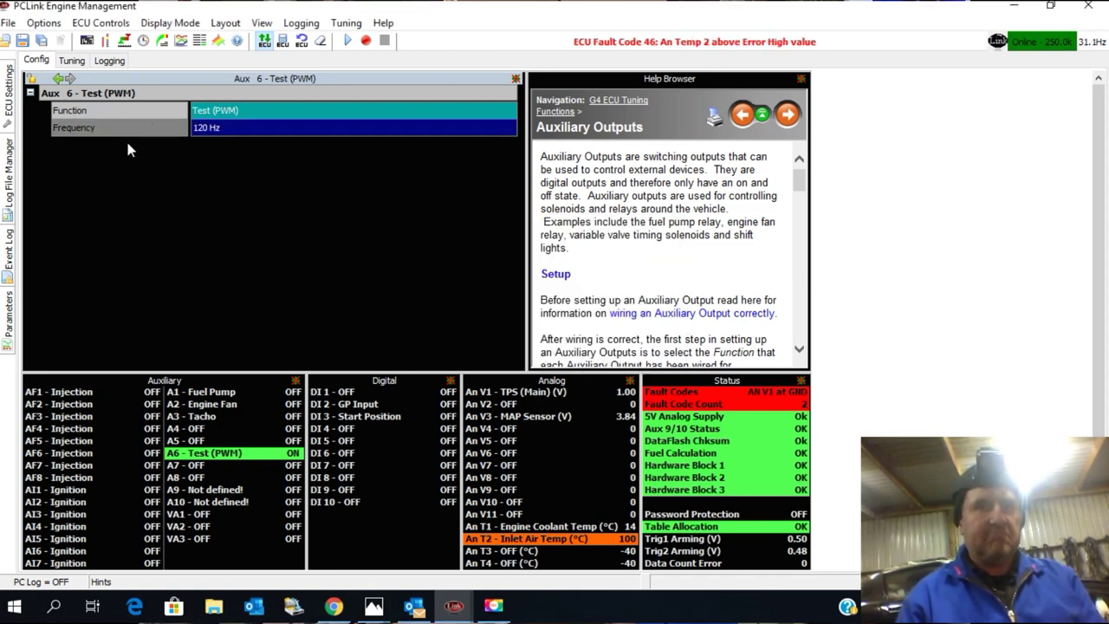
Step: Stop the PWM test by setting the Aux 6 function to OFF
double_click(217, 115)
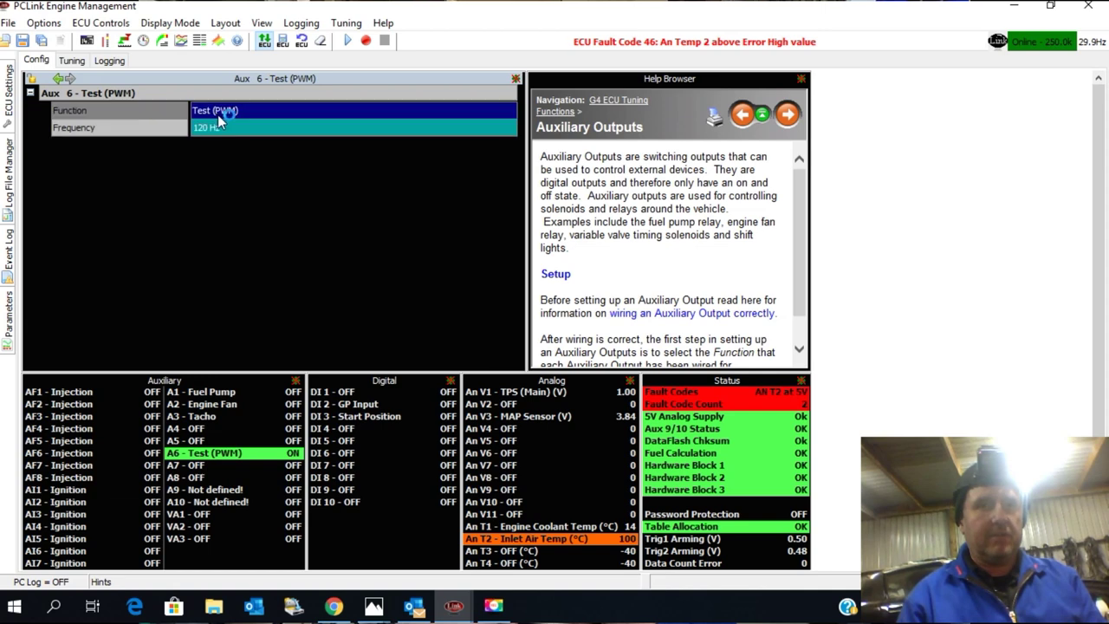
left_click(483, 203)
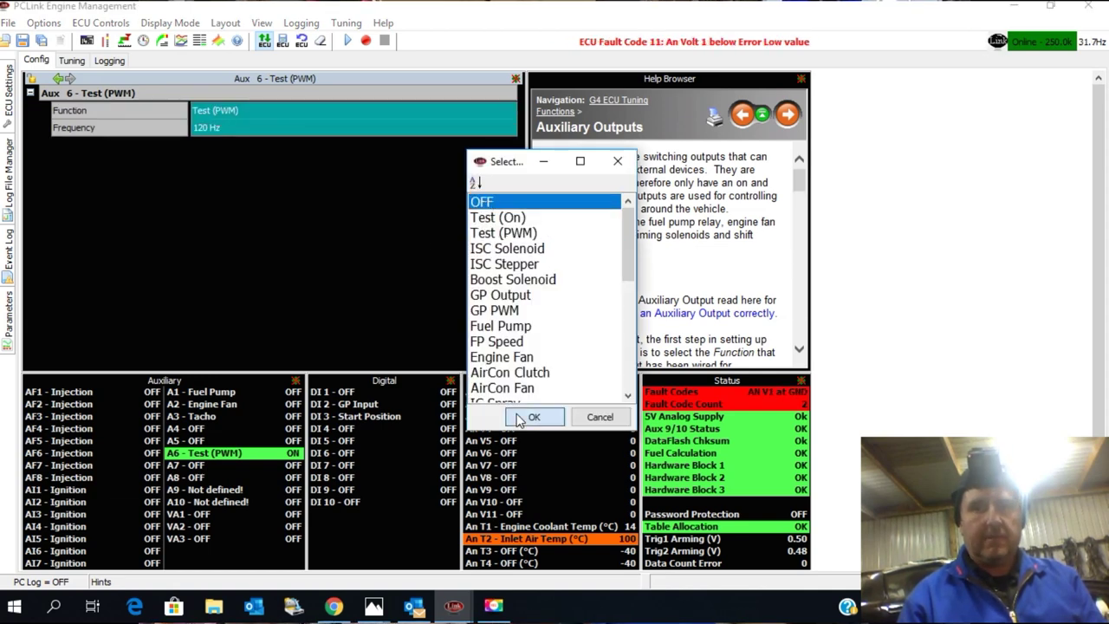
left_click(524, 416)
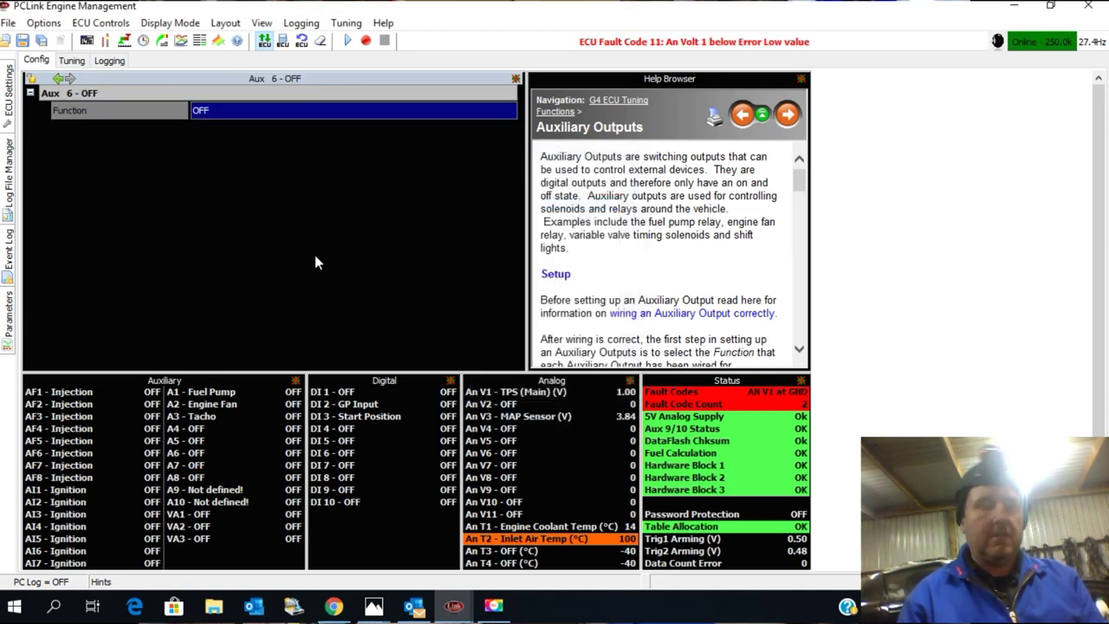
Step: Run the Aux 6 output in Test (PWM) once more, and return its function to OFF
double_click(229, 113)
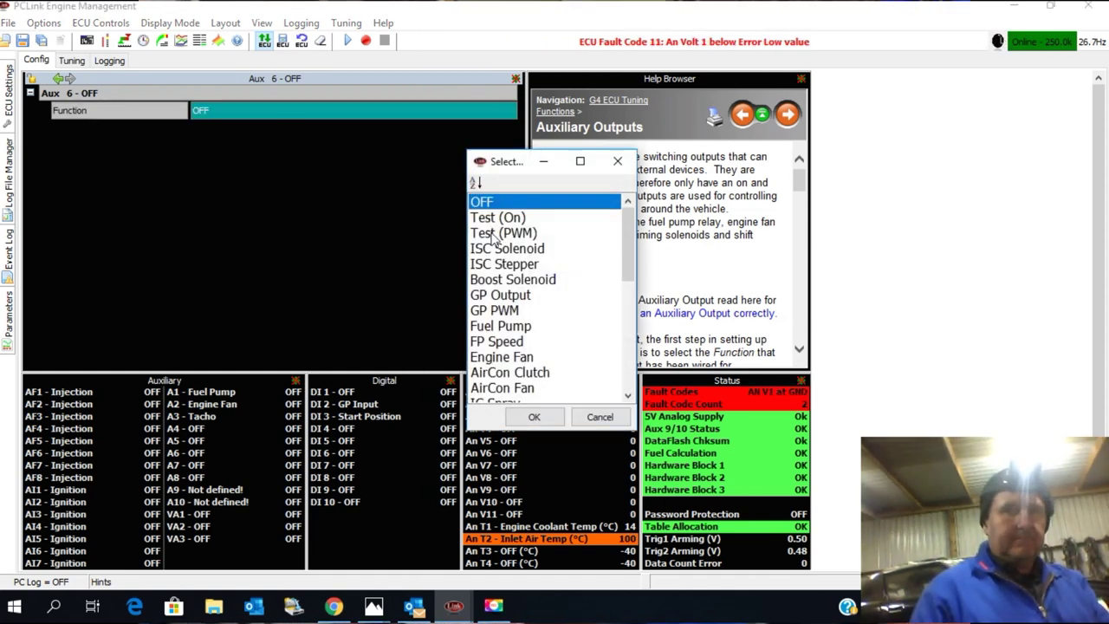
left_click(499, 234)
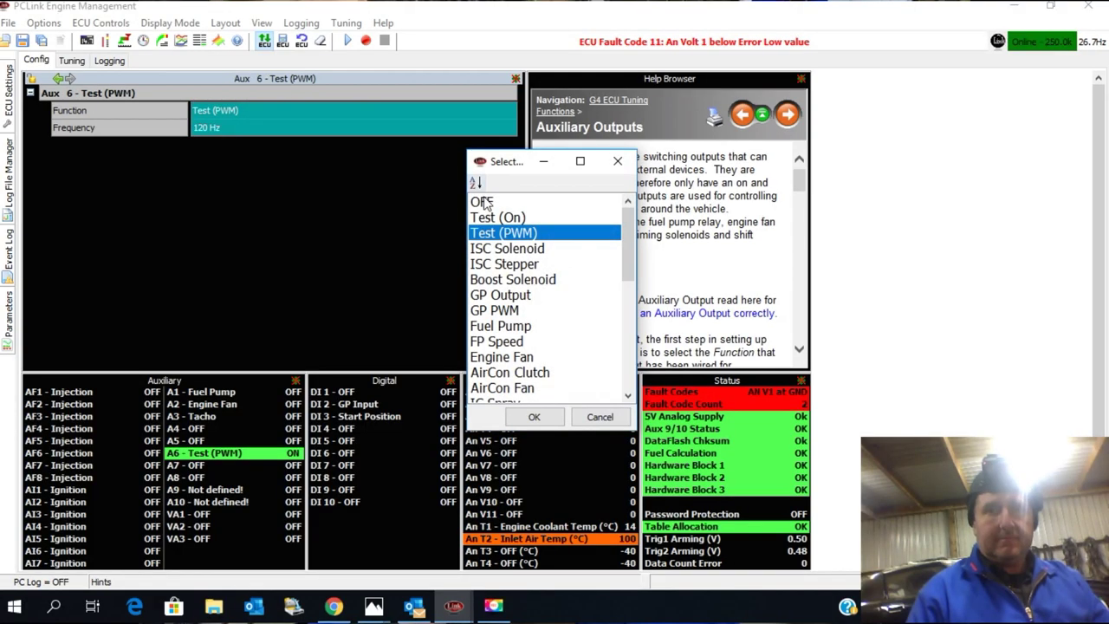
left_click(483, 206)
left_click(520, 421)
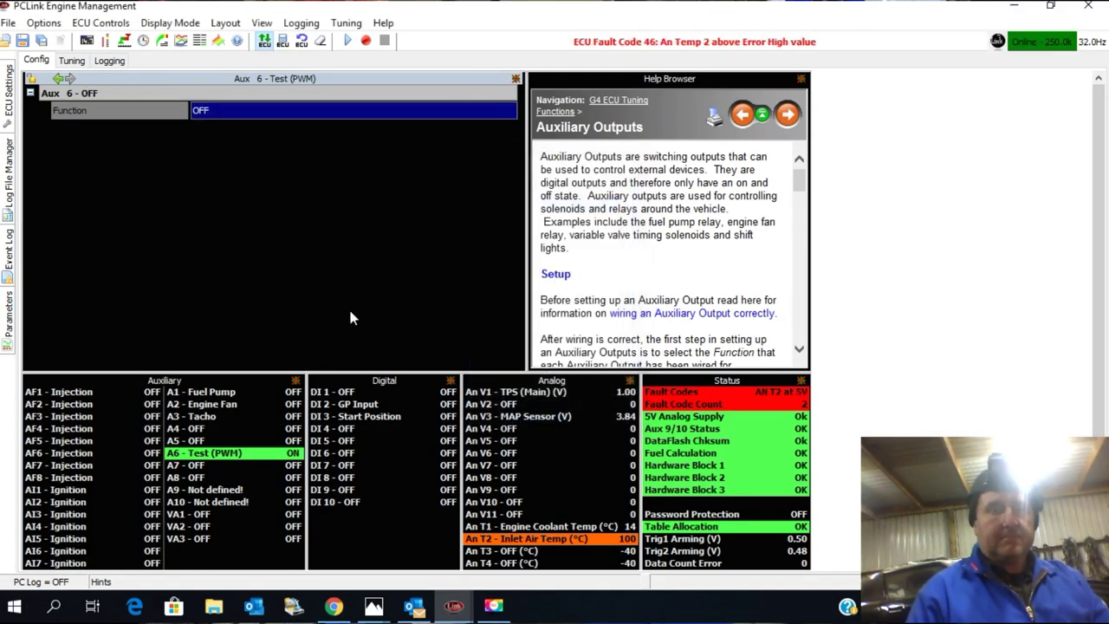
Step: Assign the ISC Solenoid function to the Aux 6 output and select its frequency setting
double_click(221, 108)
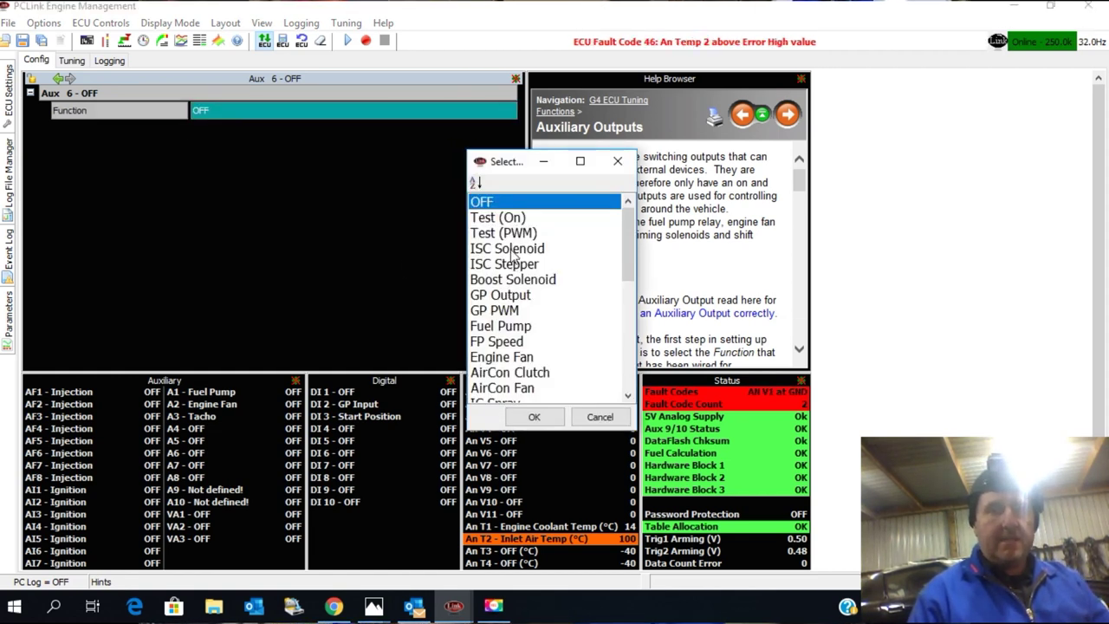
left_click(511, 250)
left_click(534, 418)
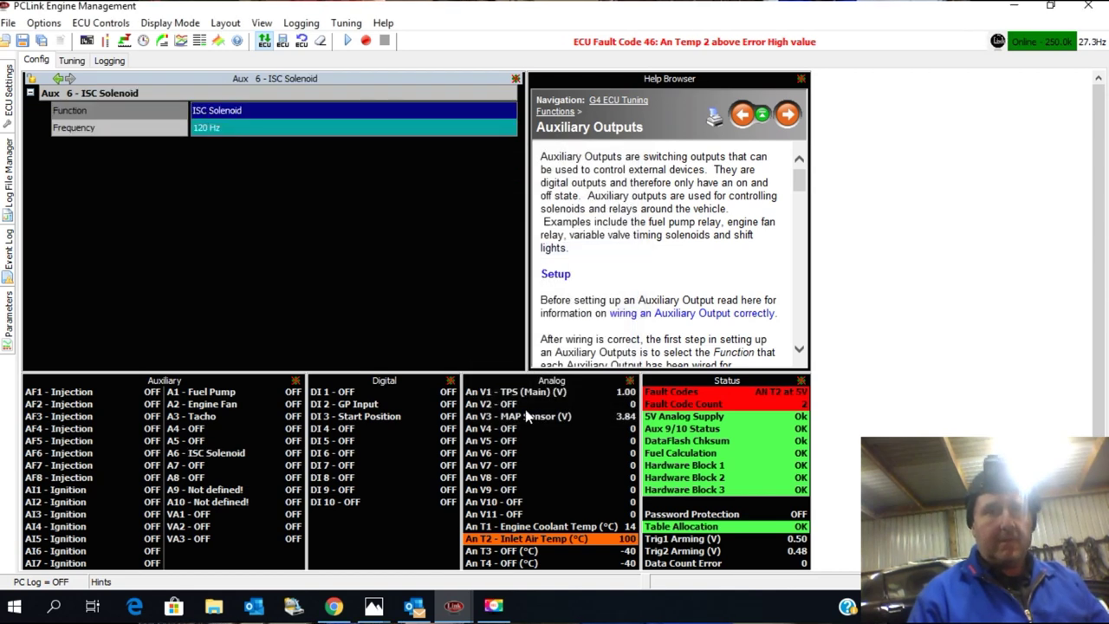
left_click(122, 126)
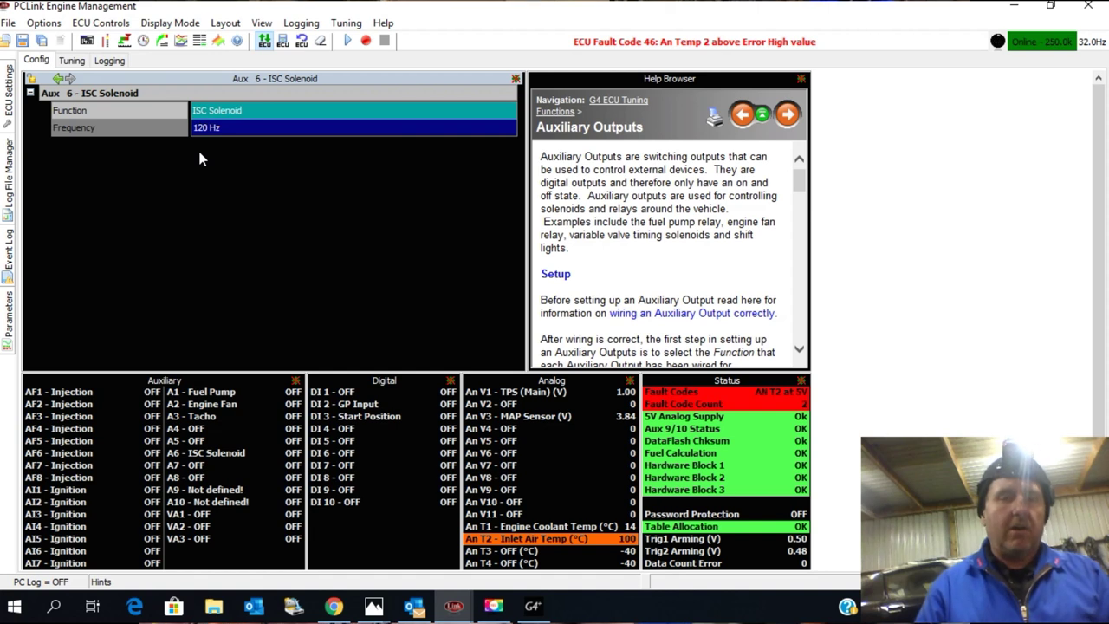
Step: Open the Idle Speed Control settings and confirm Open Loop Sol/Stepper as the ISC mode
left_click(11, 97)
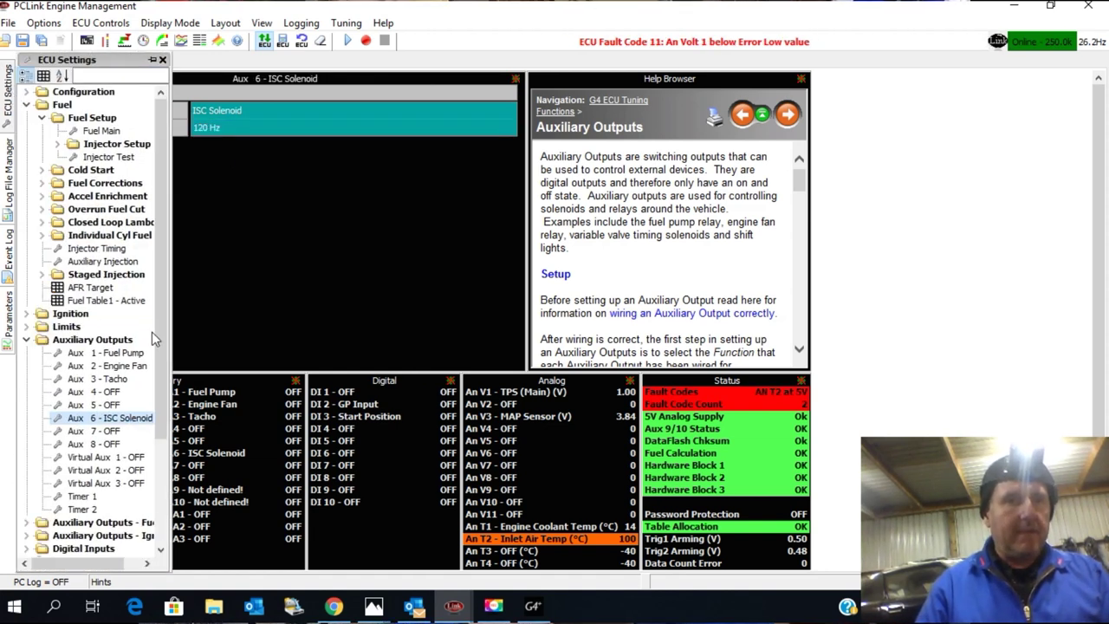
left_click_drag(164, 253, 155, 425)
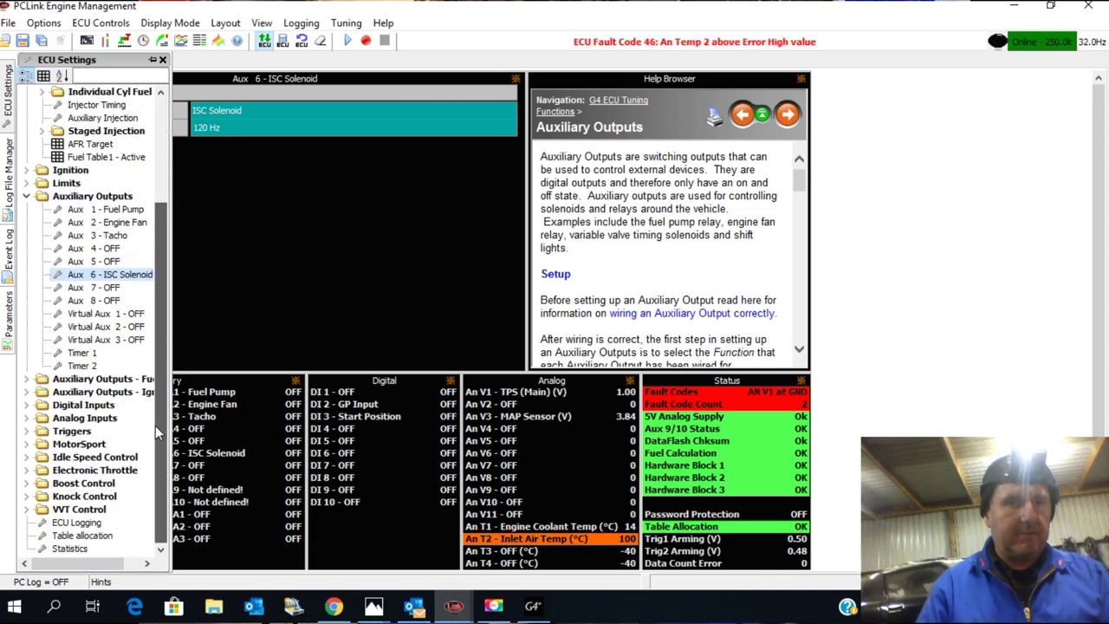
double_click(94, 459)
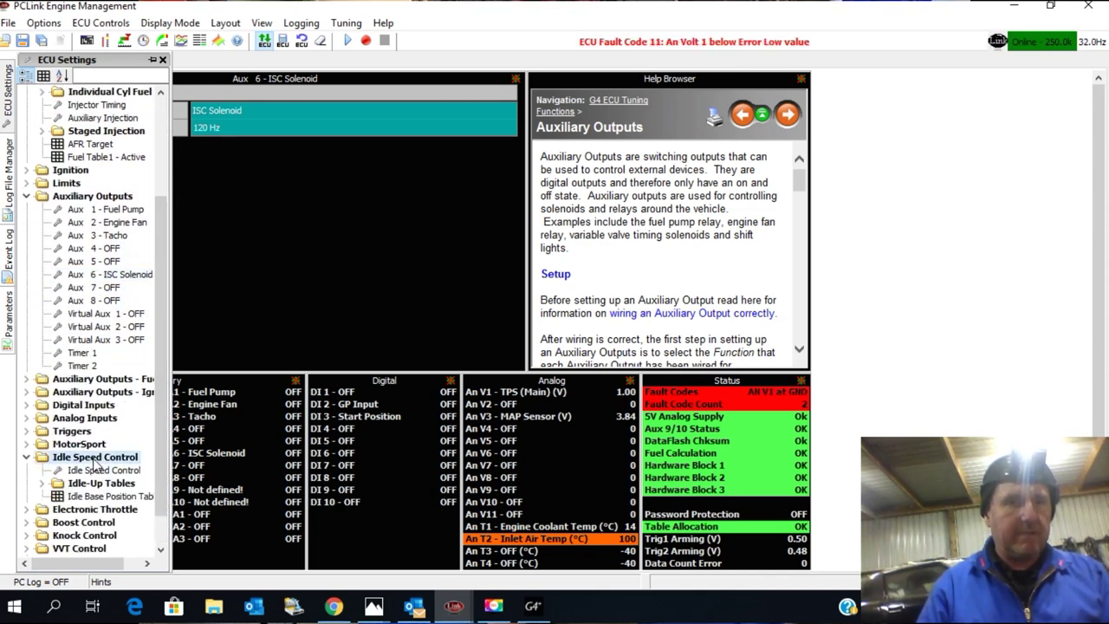
left_click(99, 470)
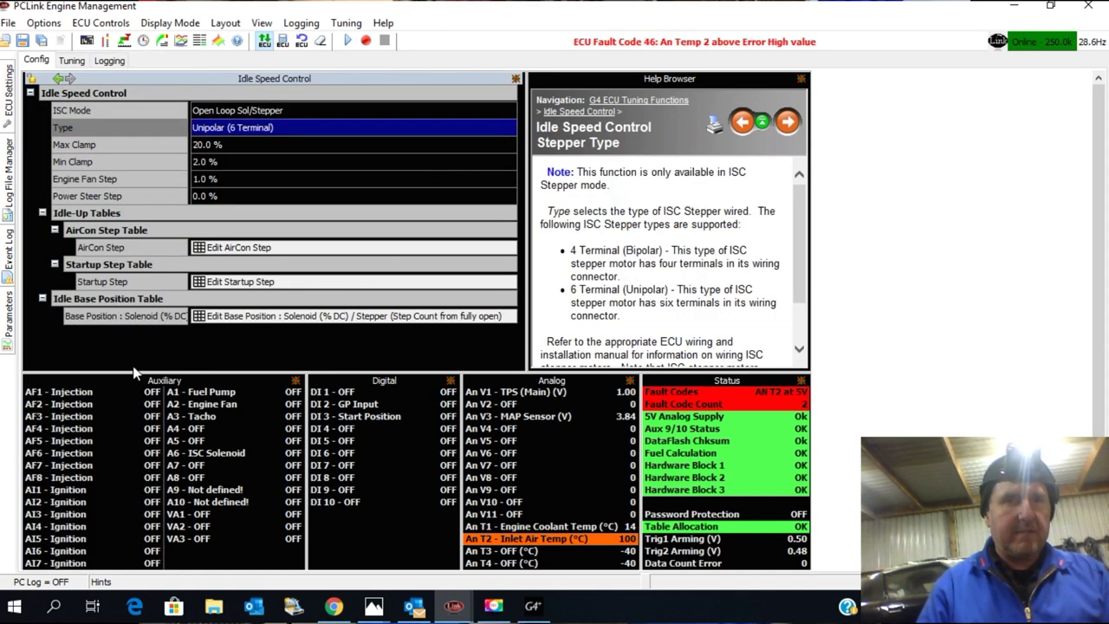
left_click(254, 112)
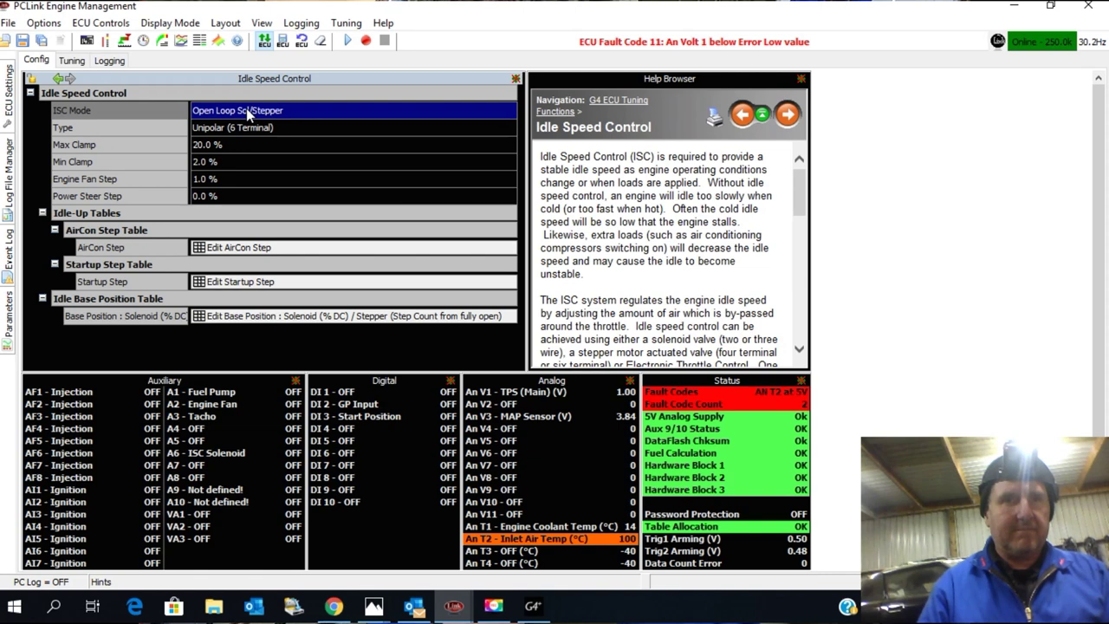
double_click(247, 111)
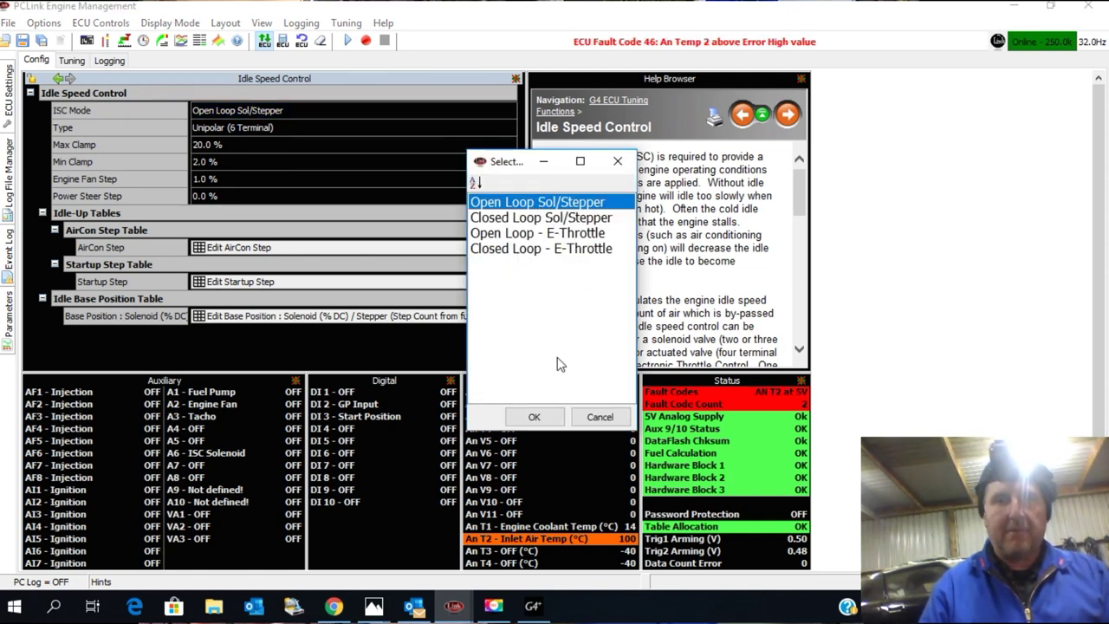
left_click(545, 417)
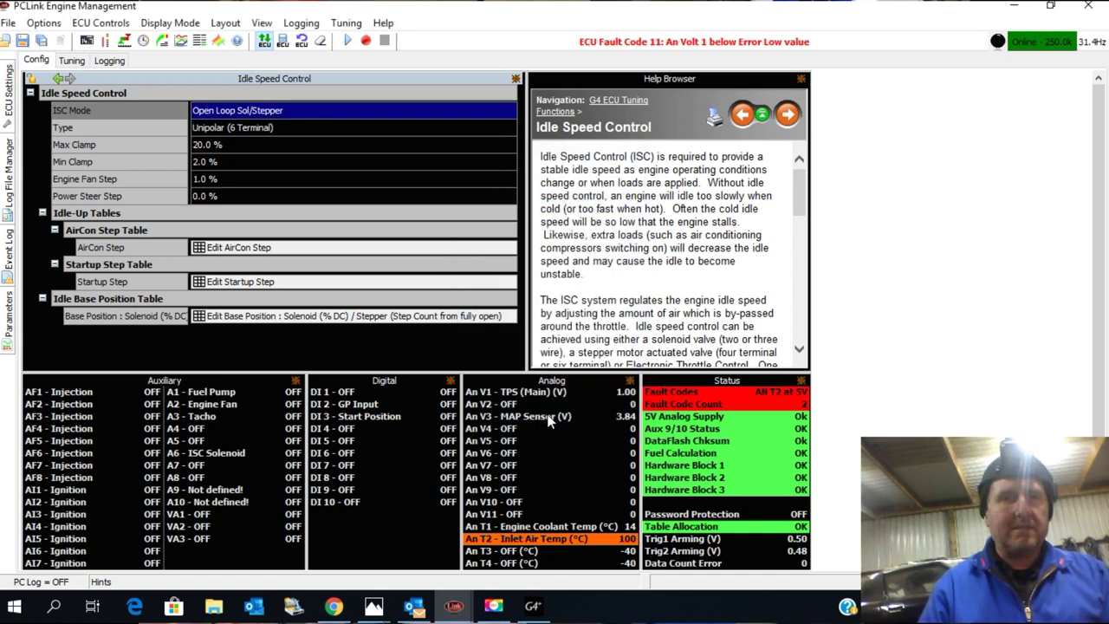
left_click(256, 128)
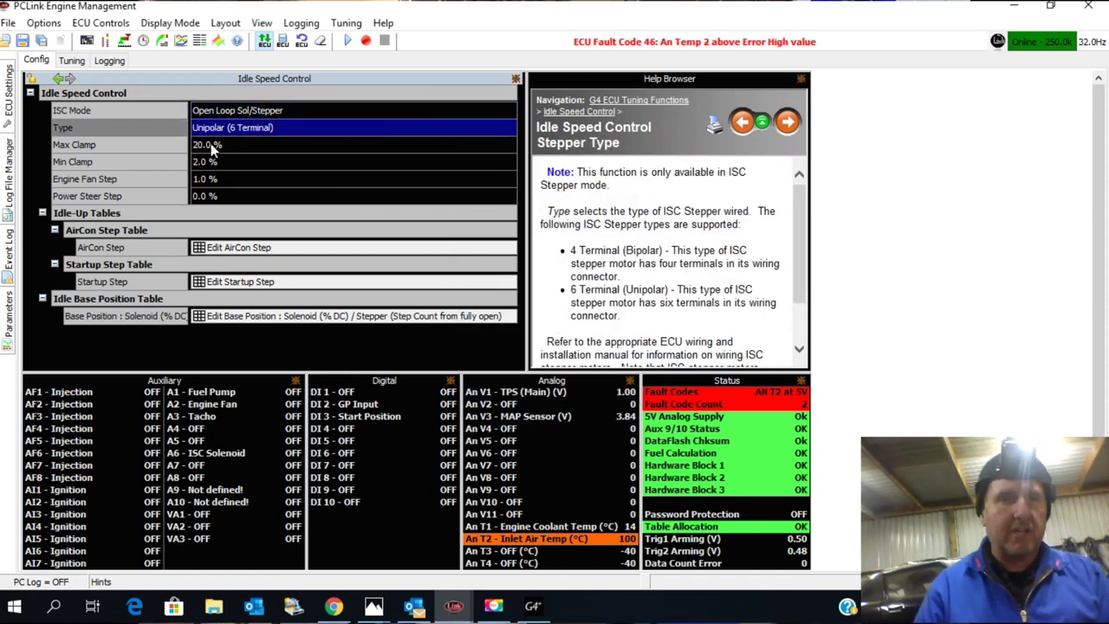
Step: Set the idle speed control Max Clamp to 95%
left_click(210, 143)
double_click(210, 143)
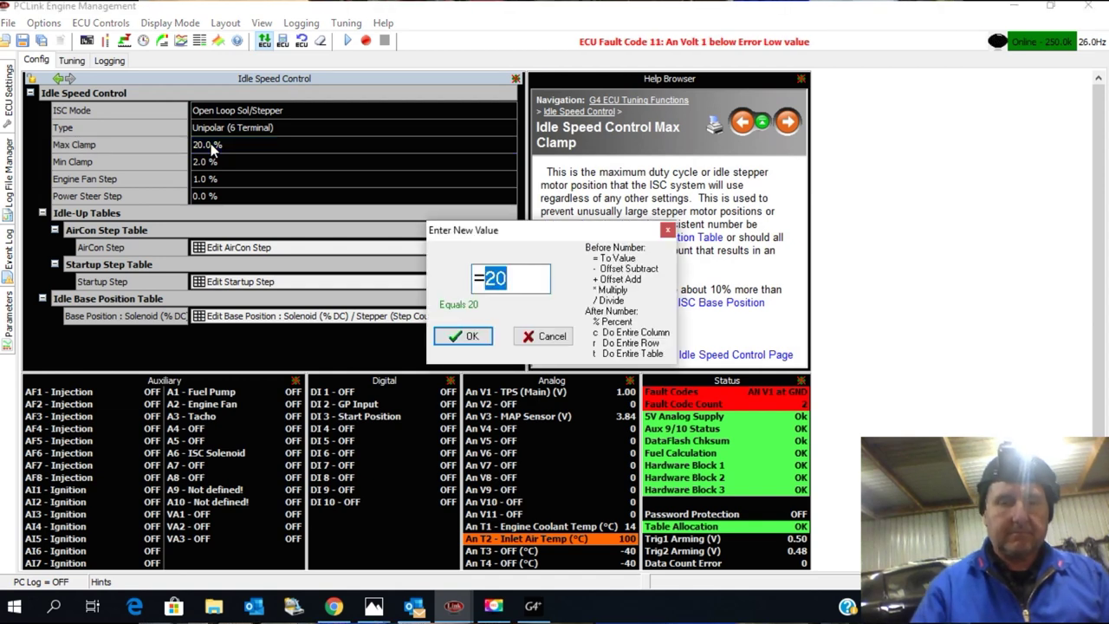
type("5")
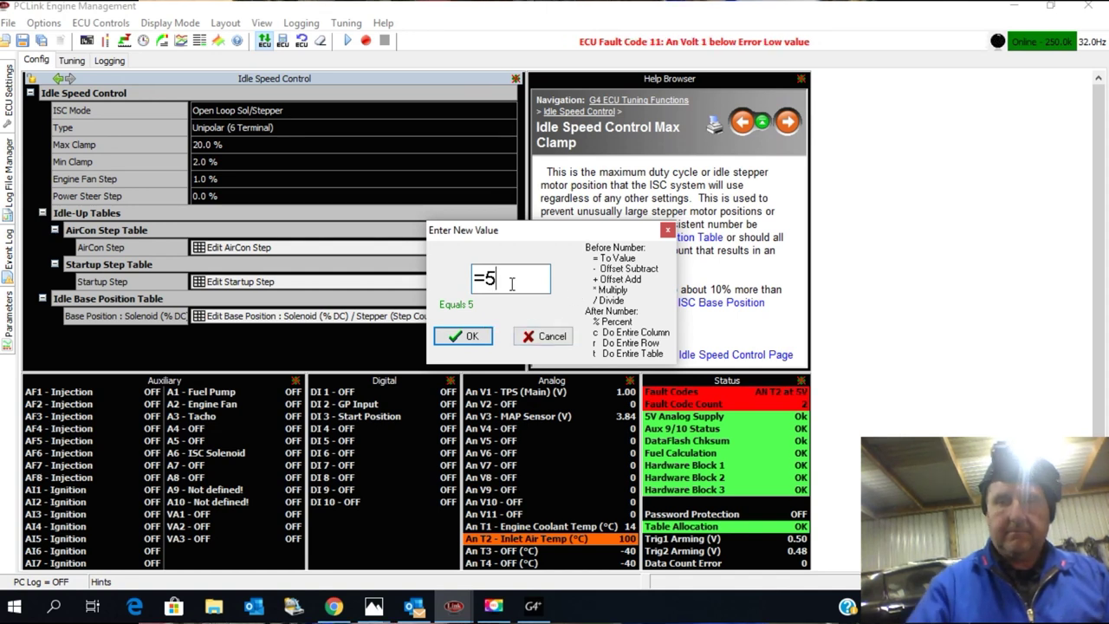
key("BackSpace")
key("BackSpace")
type("95")
key("Return")
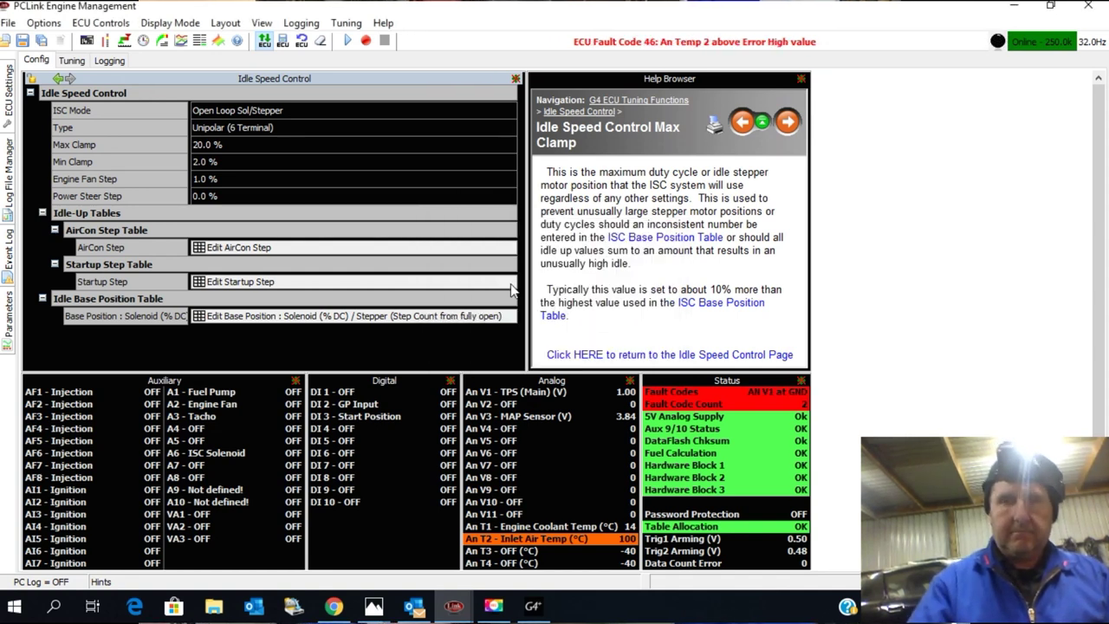
Step: Set the idle speed control Min Clamp to 5%
double_click(220, 161)
type("5")
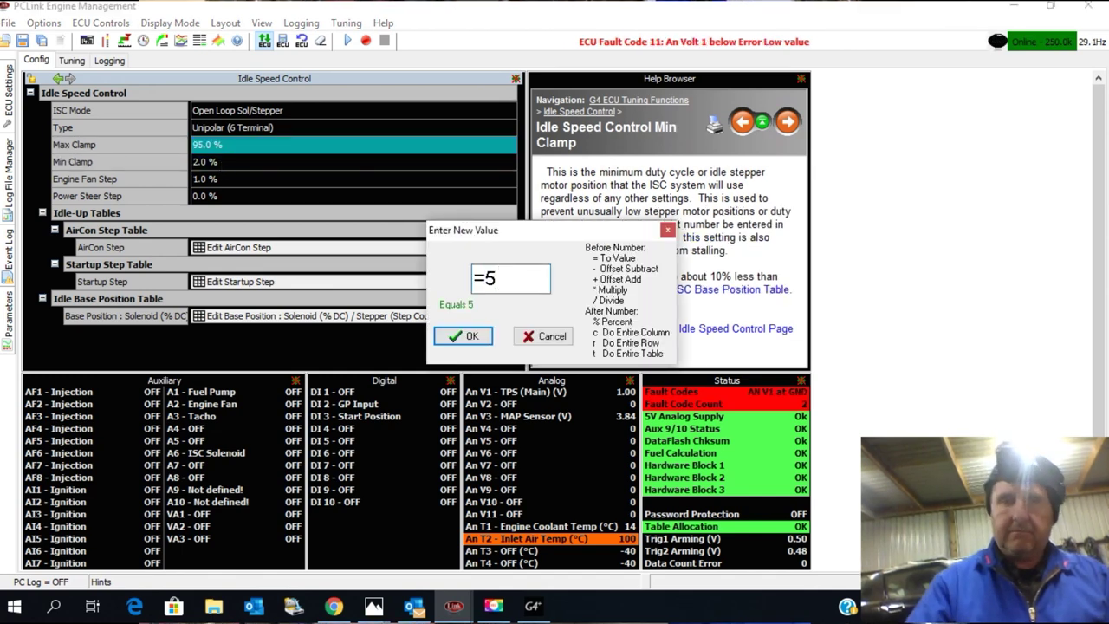
key("Return")
Step: Check the Engine Fan Step and Power Steer Step settings, and view the AirCon Step table
left_click(220, 176)
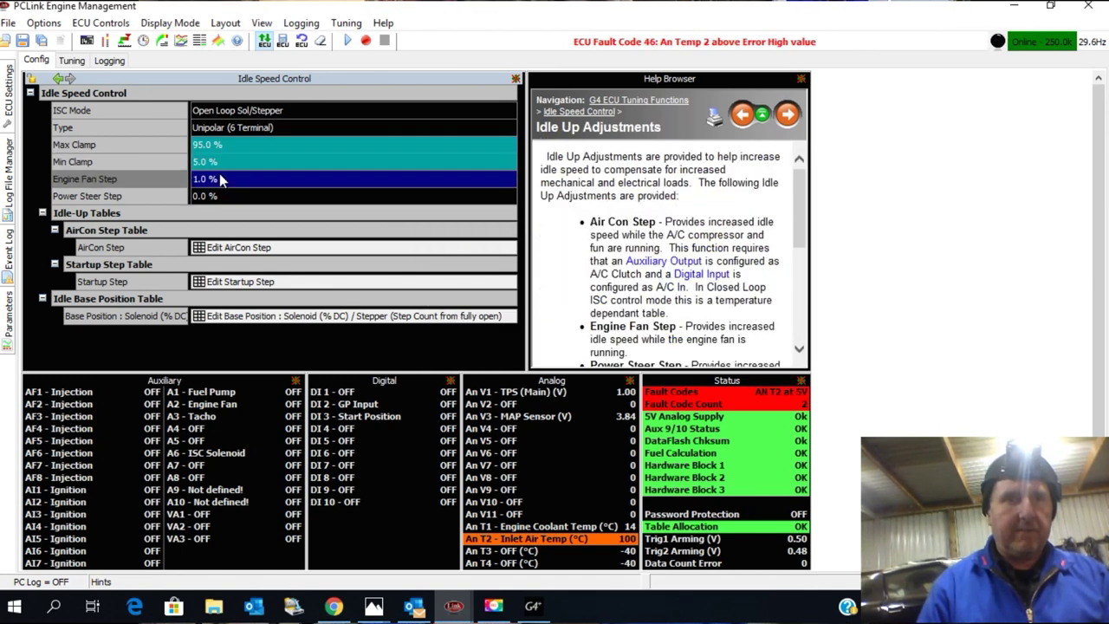
left_click(214, 194)
double_click(225, 247)
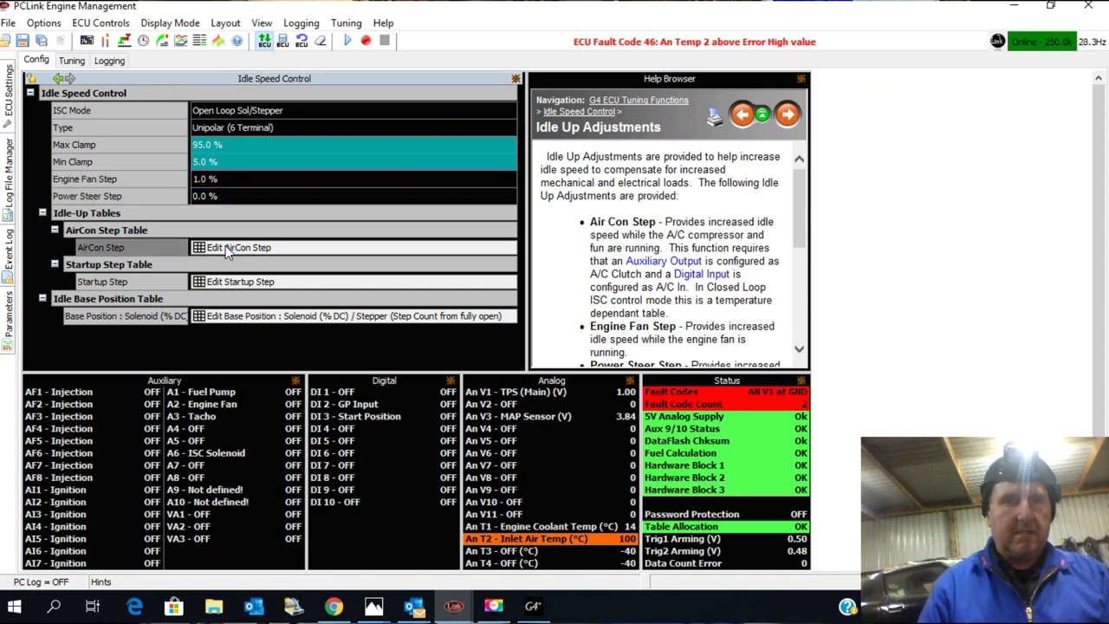
left_click(9, 93)
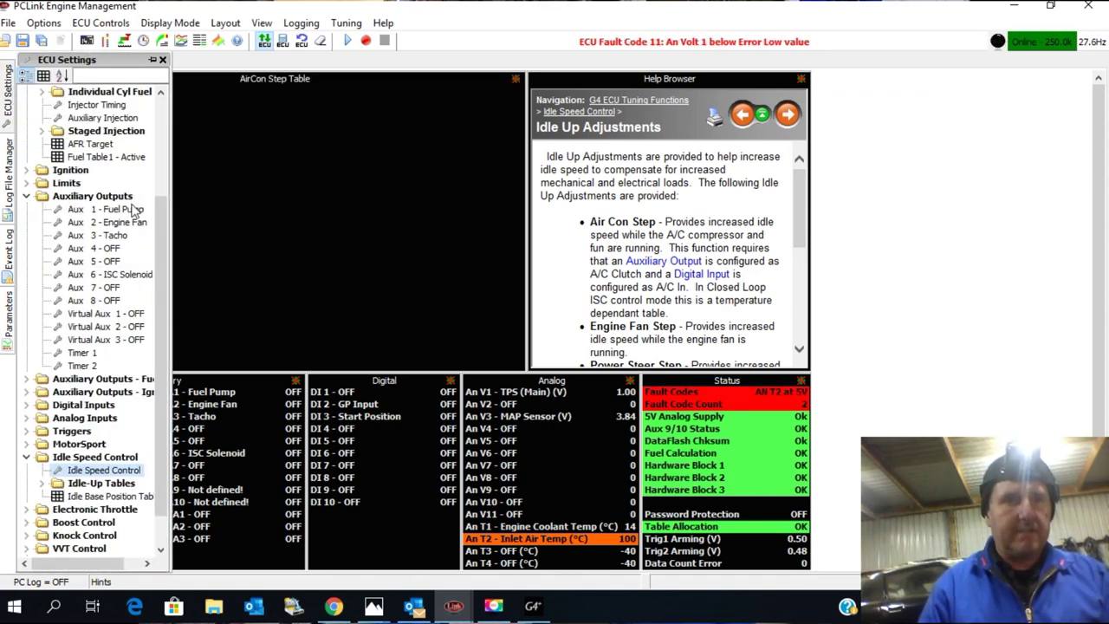
left_click(233, 232)
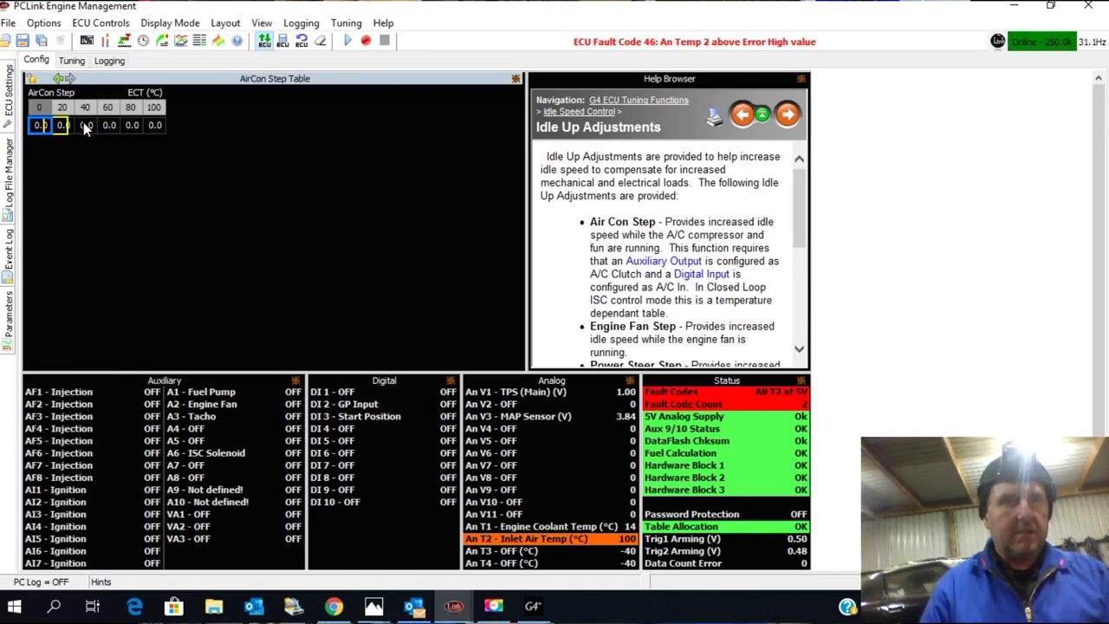
Step: Open the Idle Base Position Table and import its solenoid duty cycle values from the clipboard
left_click(9, 92)
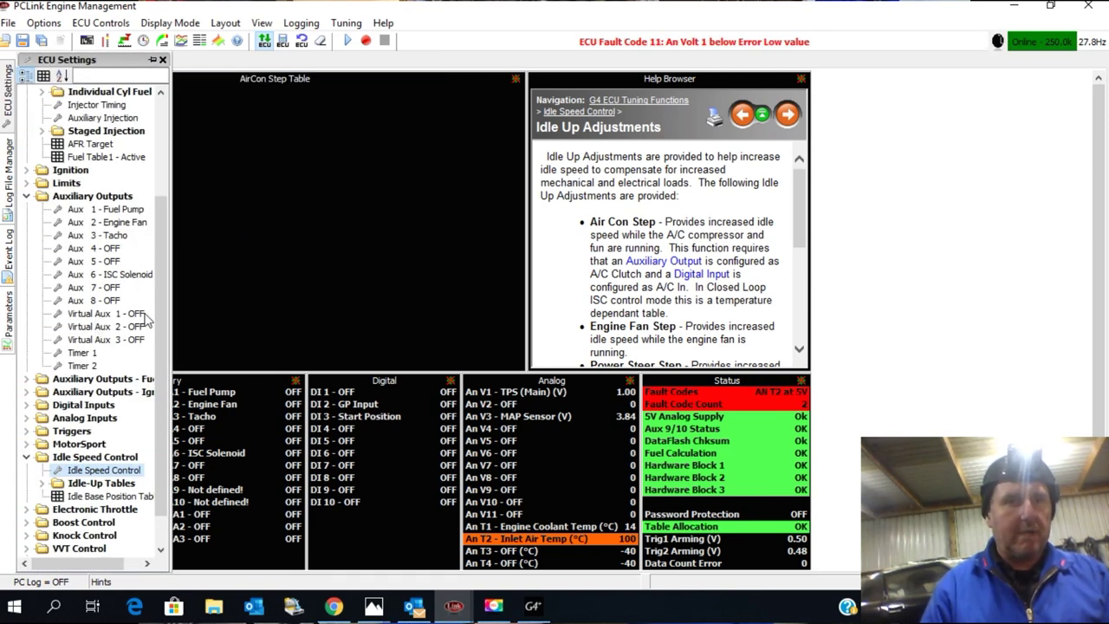
scroll(157, 323, "down", 1)
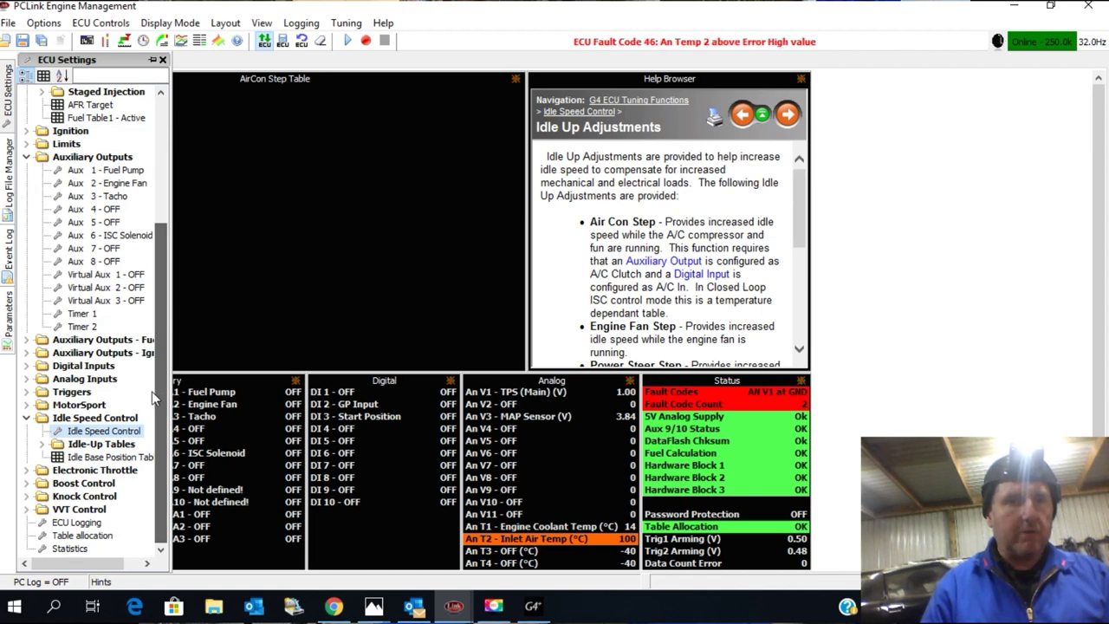
double_click(106, 457)
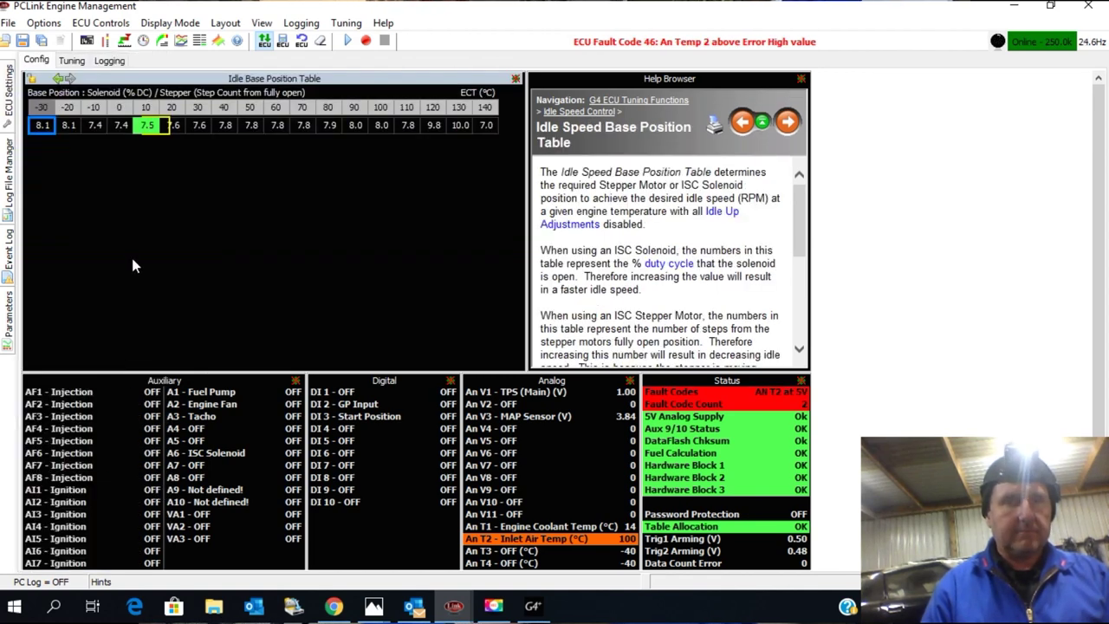
mouse_move(7, 87)
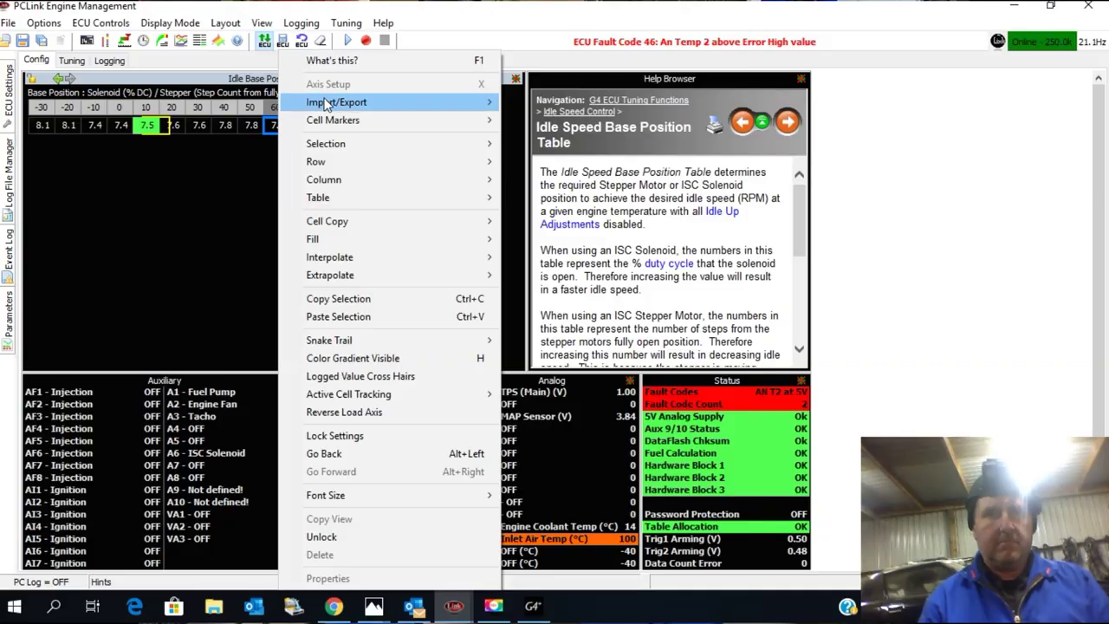
mouse_move(333, 104)
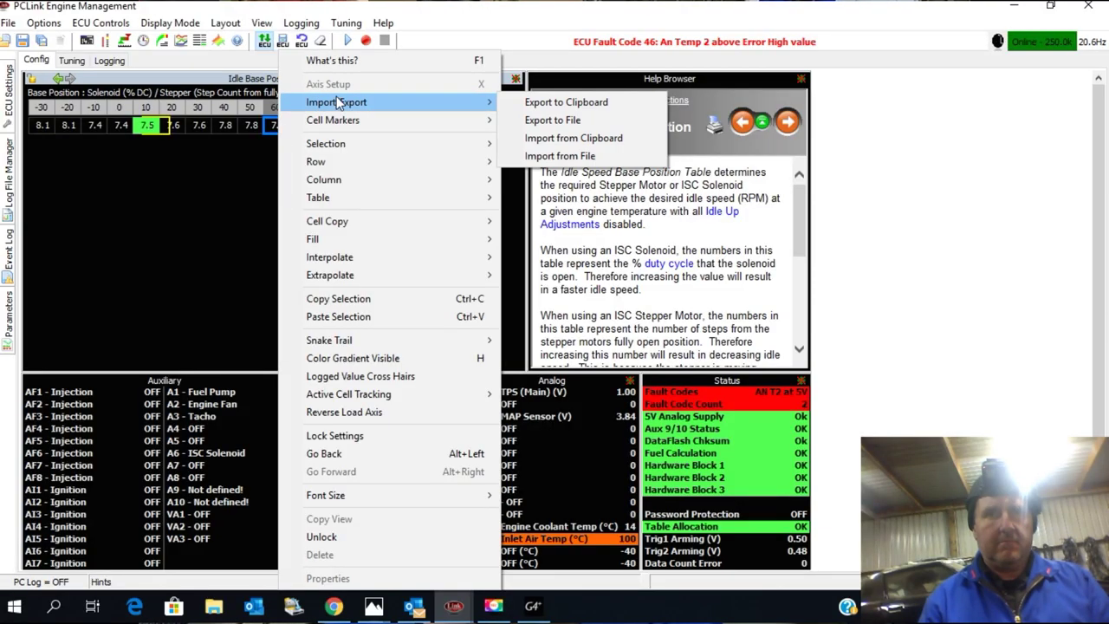
left_click(554, 139)
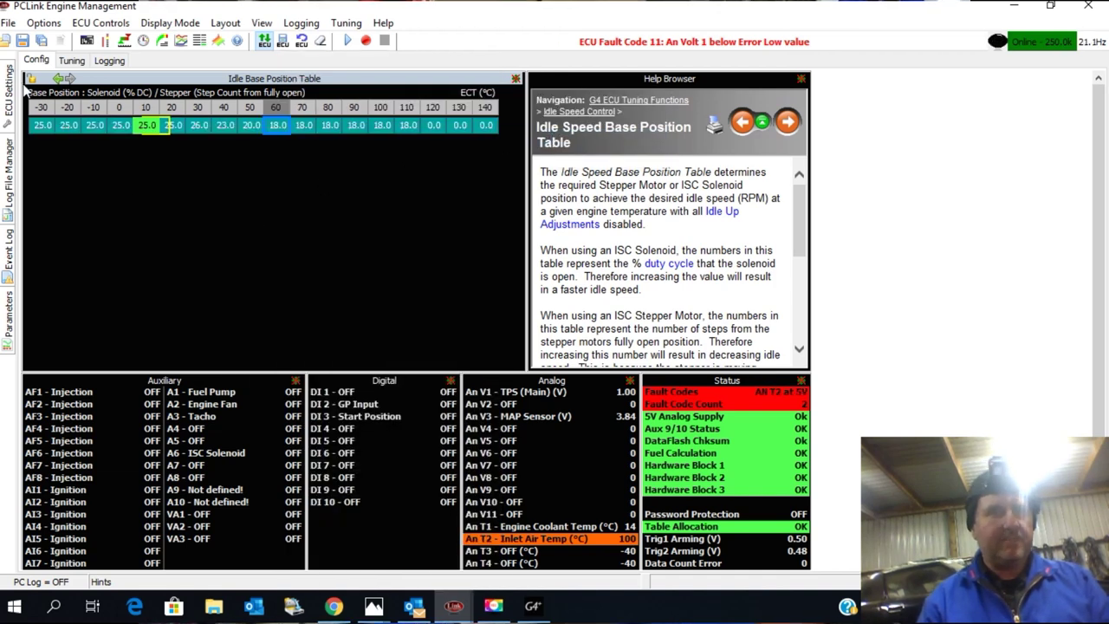
Step: Return to the Idle Speed Control settings and change the ISC mode to Closed Loop Sol/Stepper
mouse_move(11, 82)
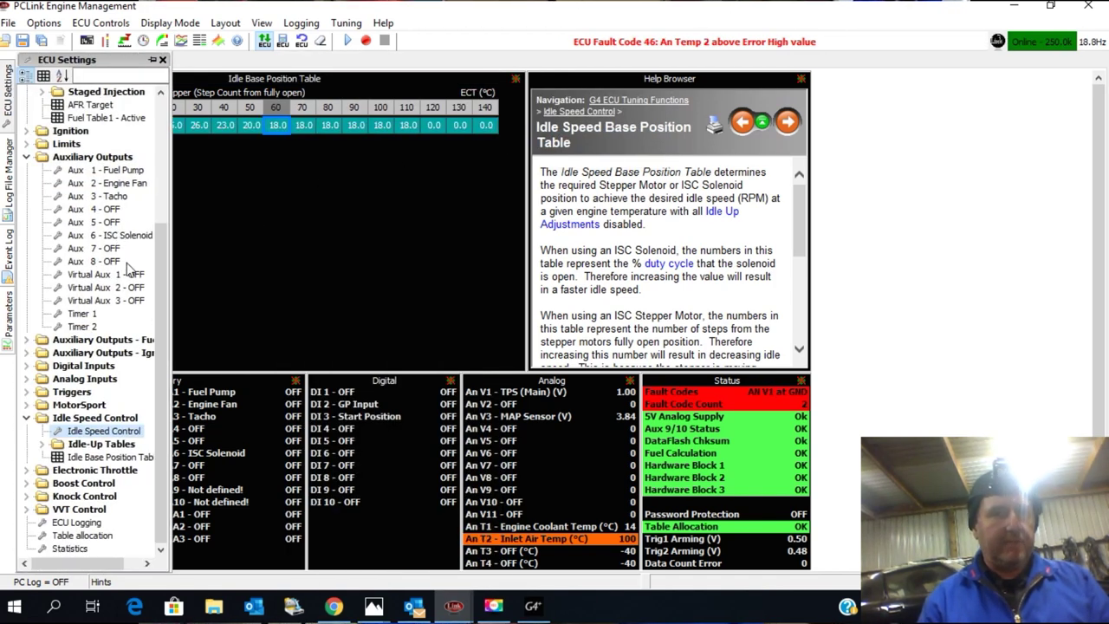
double_click(103, 431)
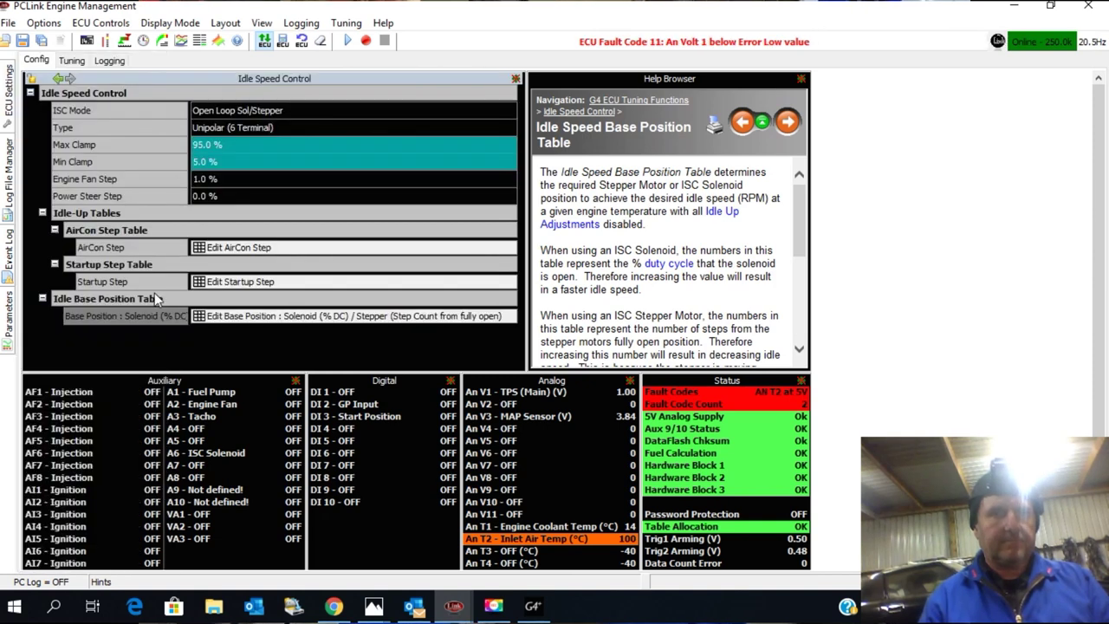
double_click(260, 110)
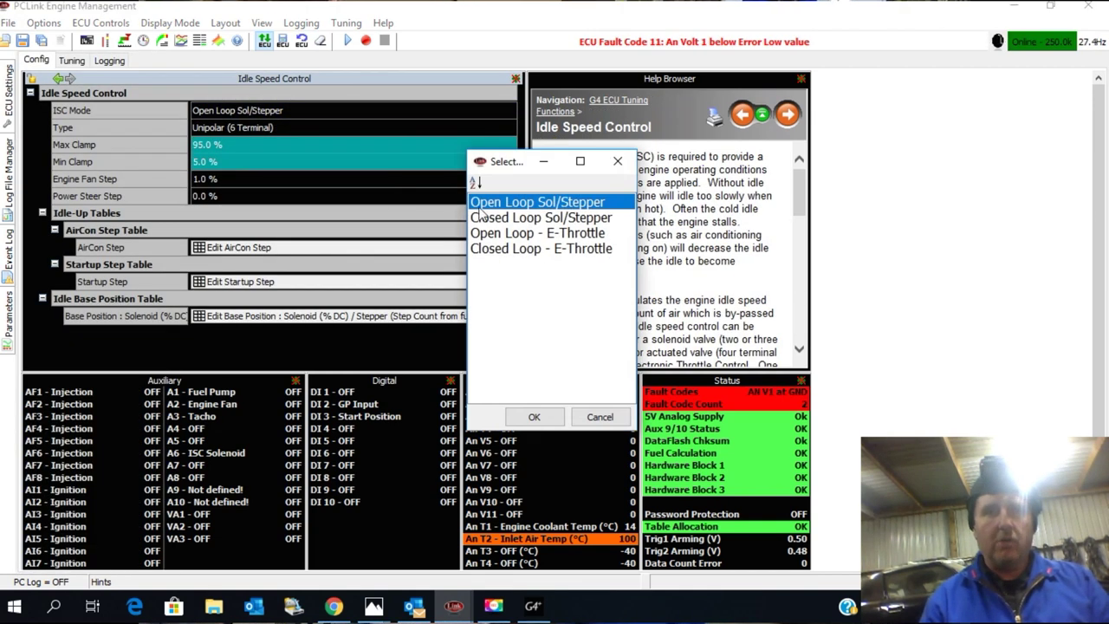
left_click(494, 219)
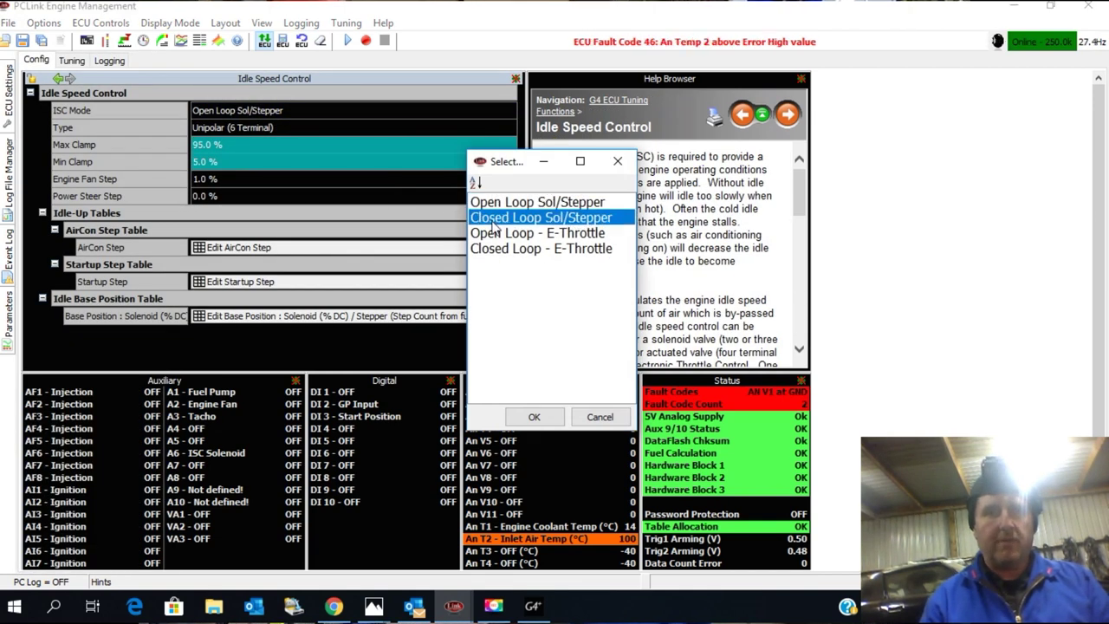
left_click(534, 417)
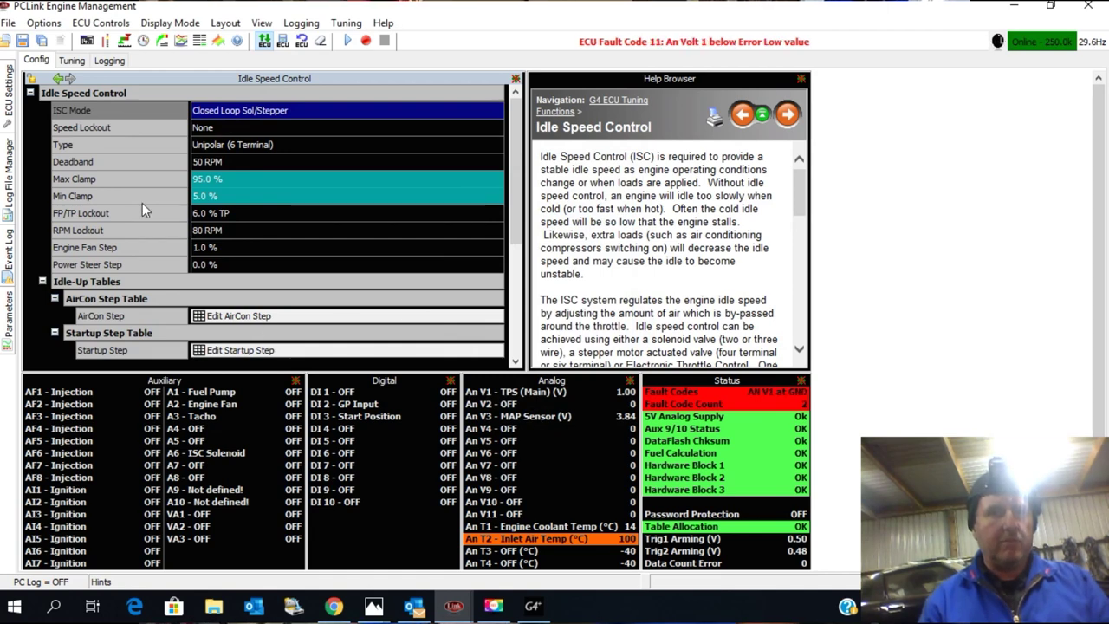
Step: Set the FP/TP Lockout of the closed loop idle control to 5% TP
left_click(218, 215)
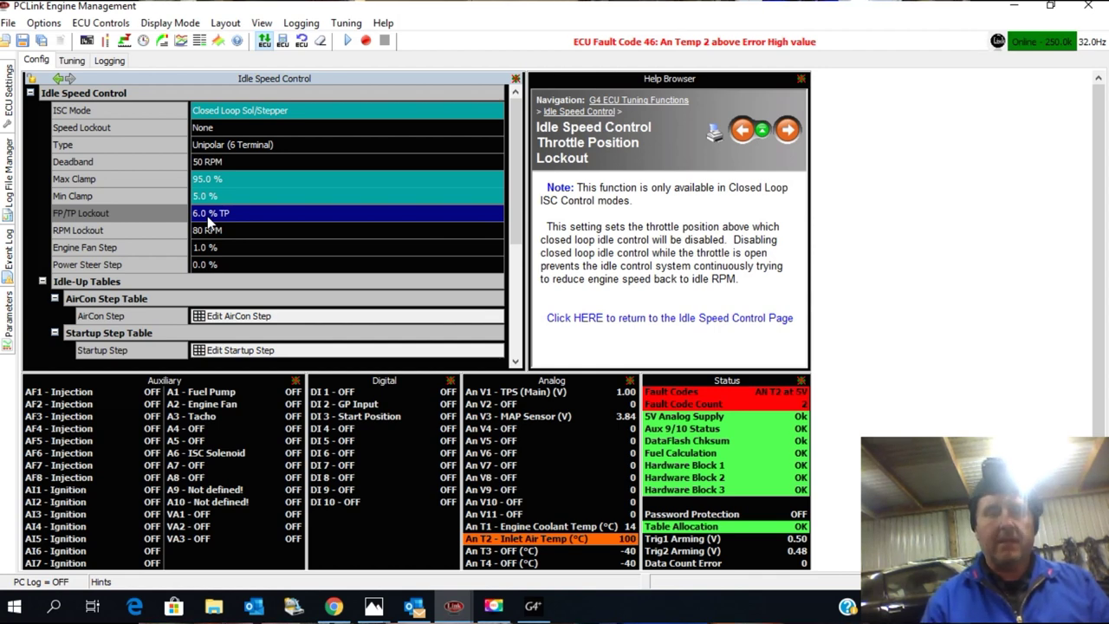
double_click(207, 216)
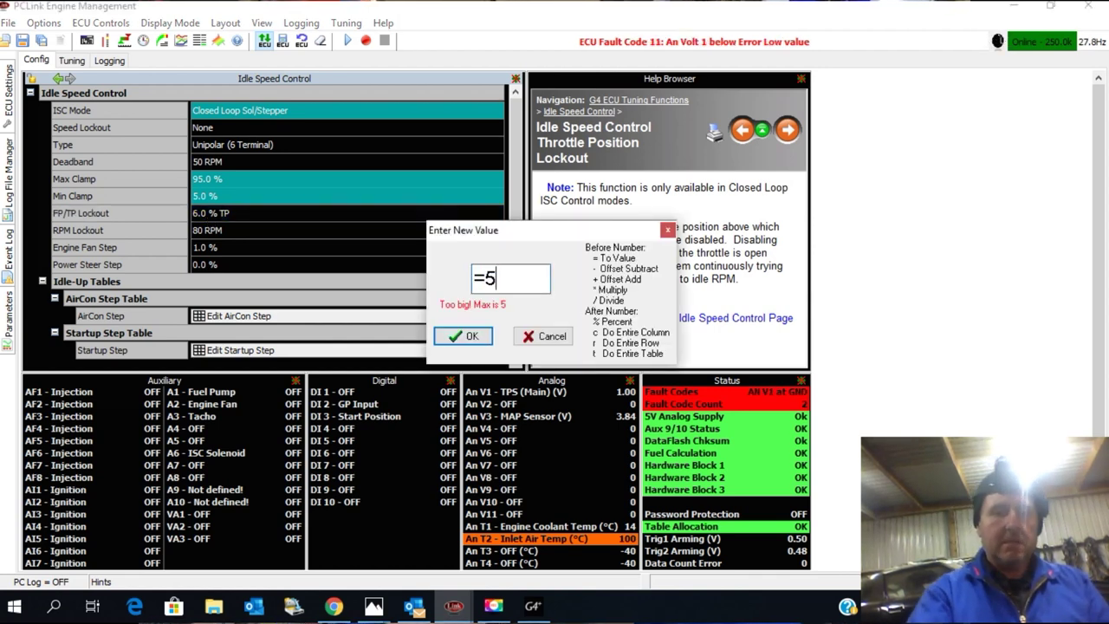
type("5")
key("Return")
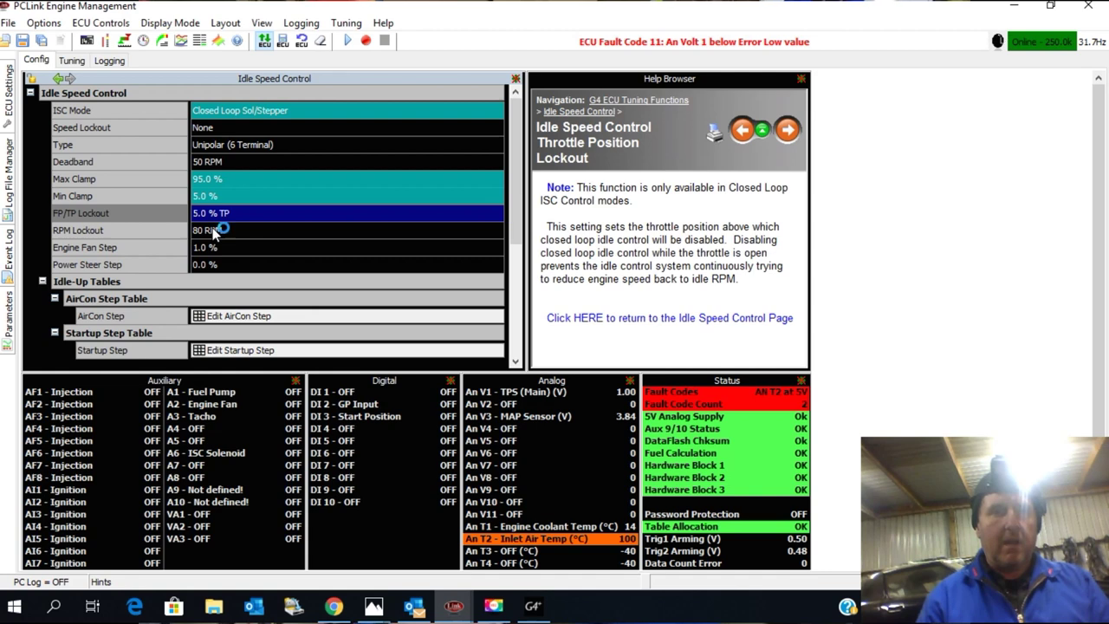
Step: Set the RPM Lockout of the closed loop idle control to 800 RPM and look through its help text
double_click(213, 231)
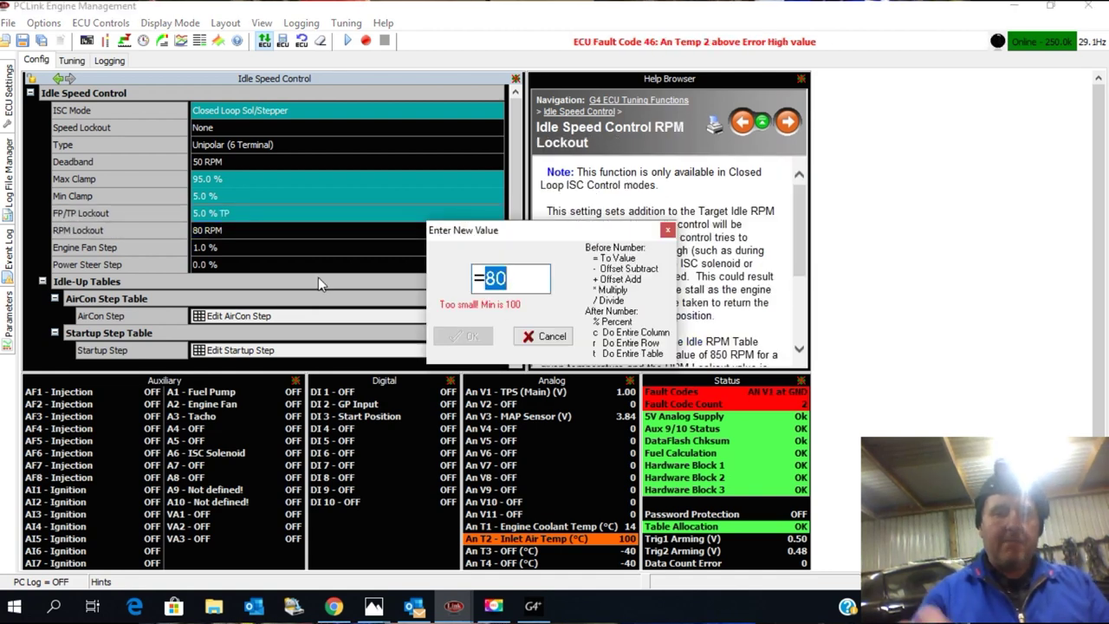
type("4")
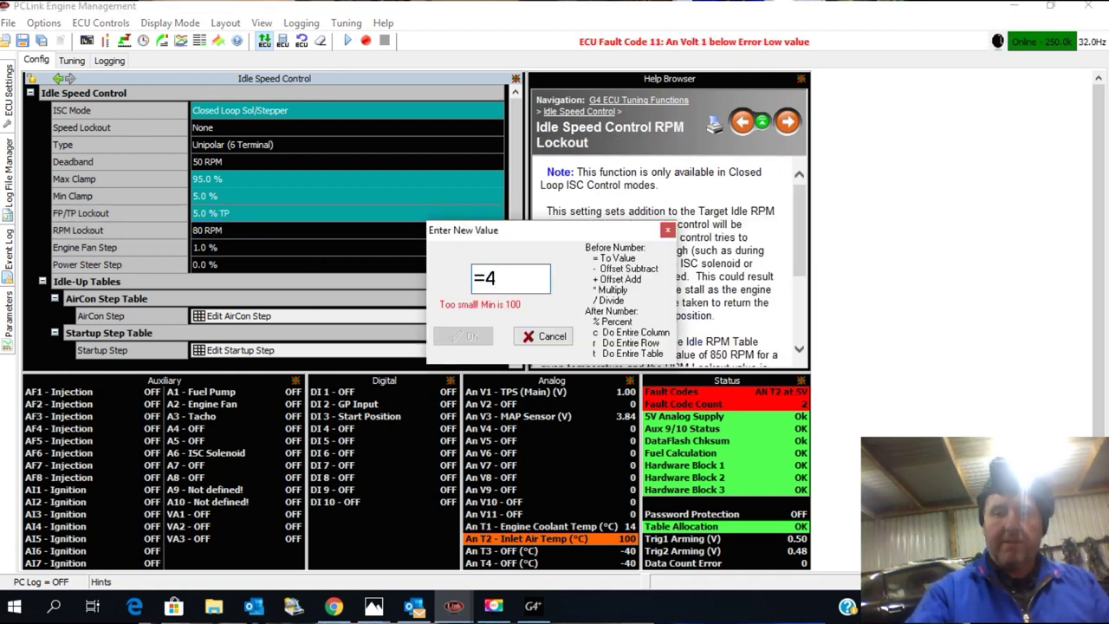
key("BackSpace")
key("BackSpace")
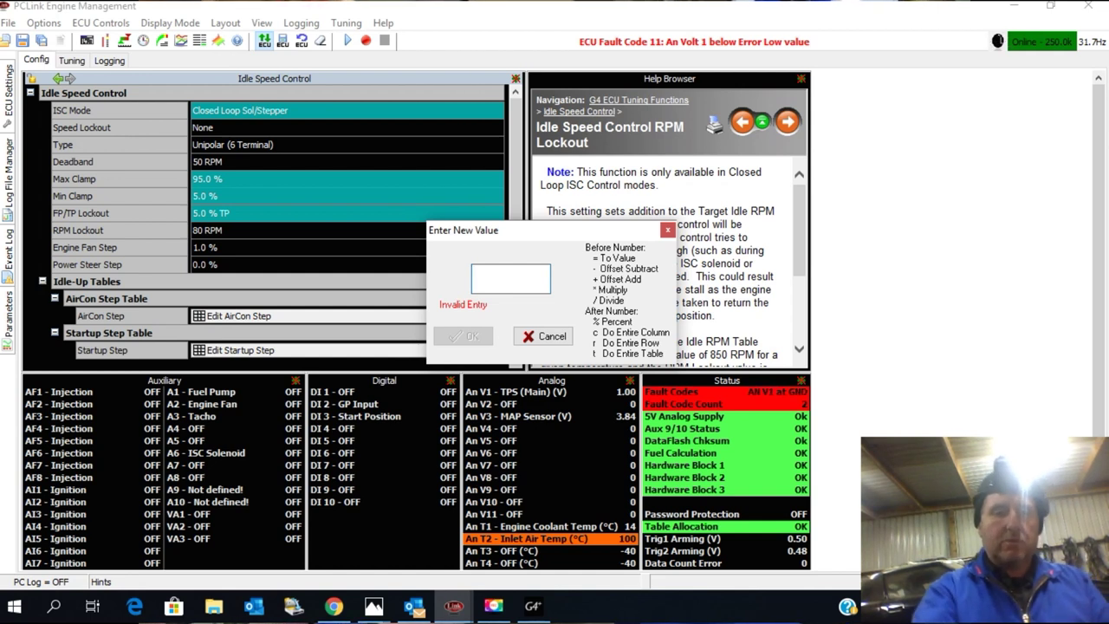
type("1")
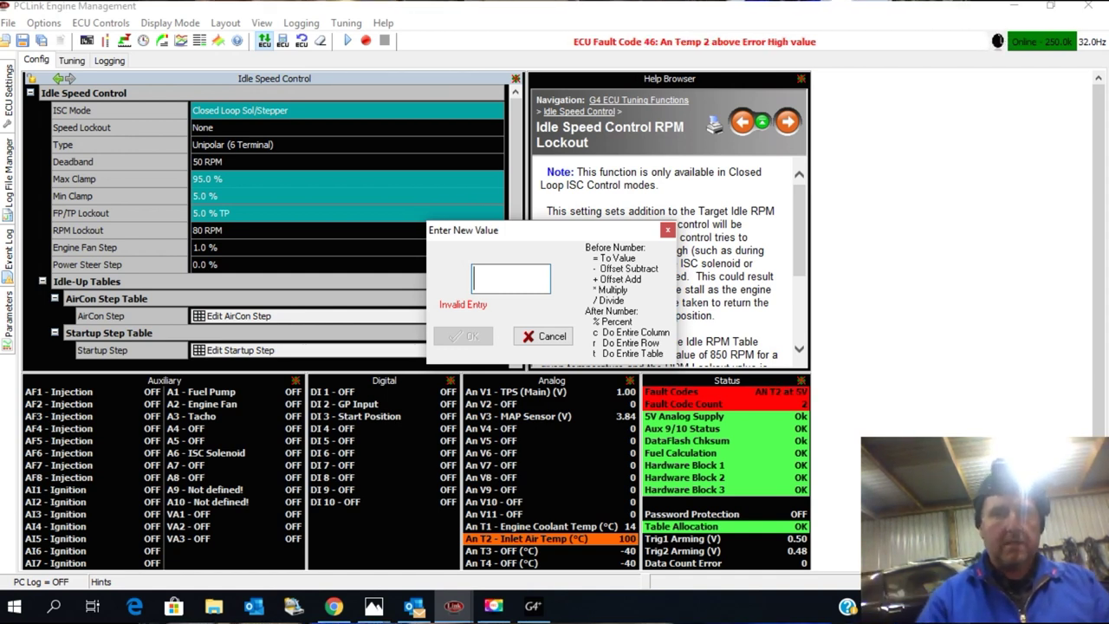
type("1")
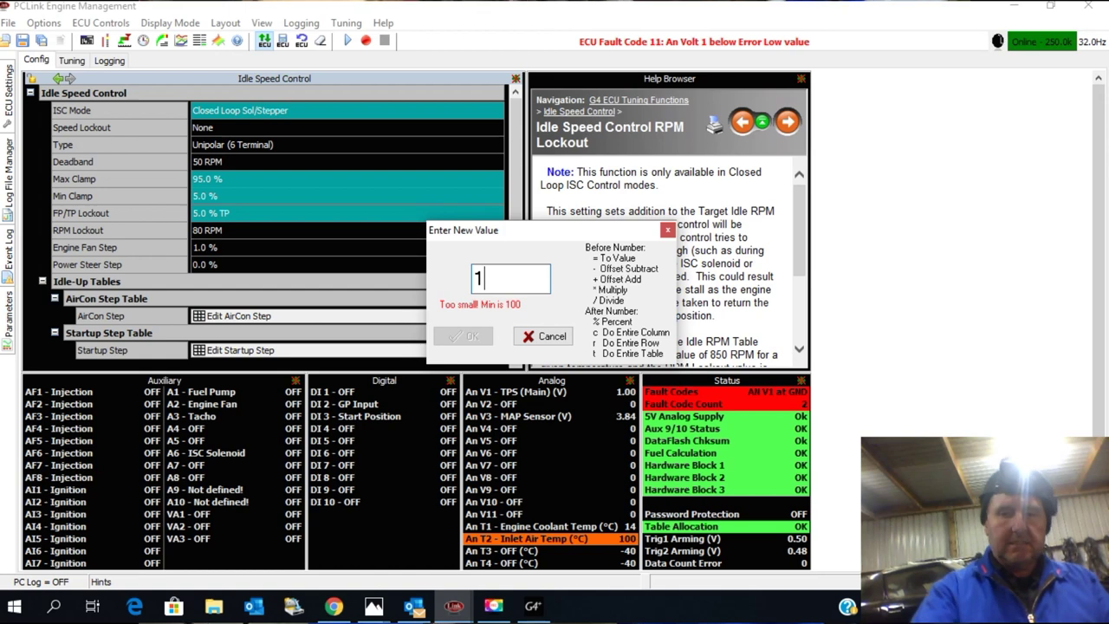
key("BackSpace")
type("800")
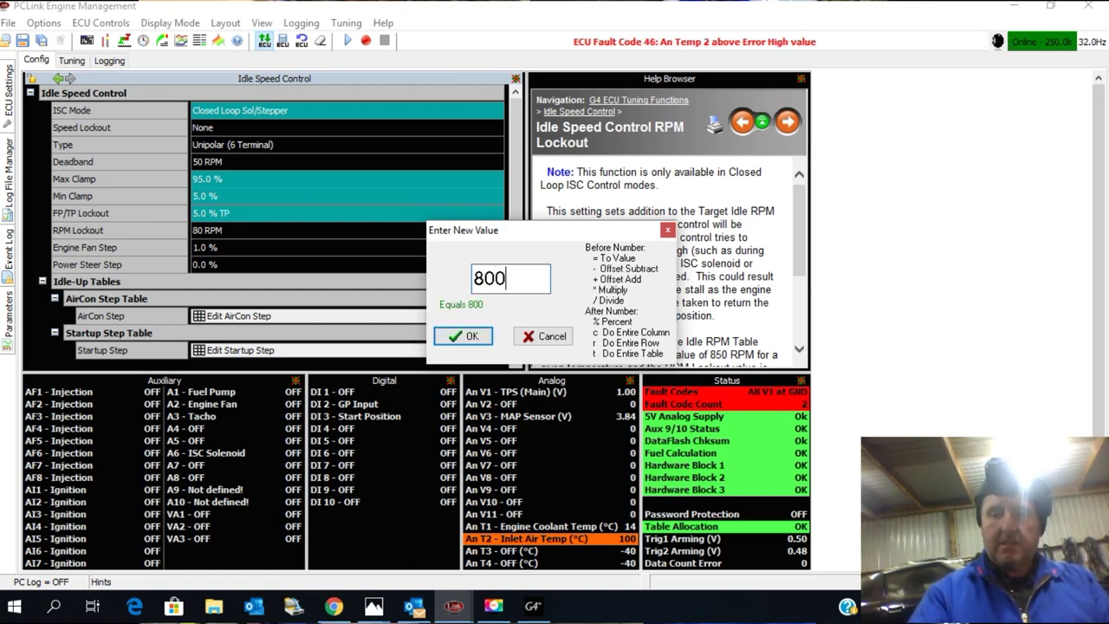
key("Return")
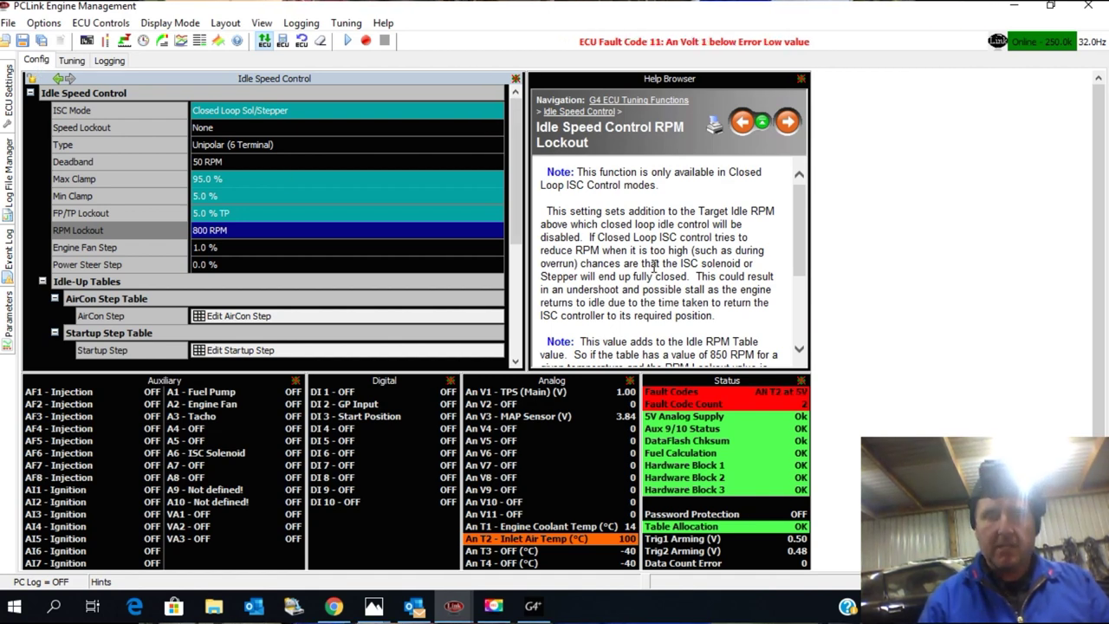
left_click_drag(806, 214, 803, 315)
left_click_drag(804, 254, 803, 180)
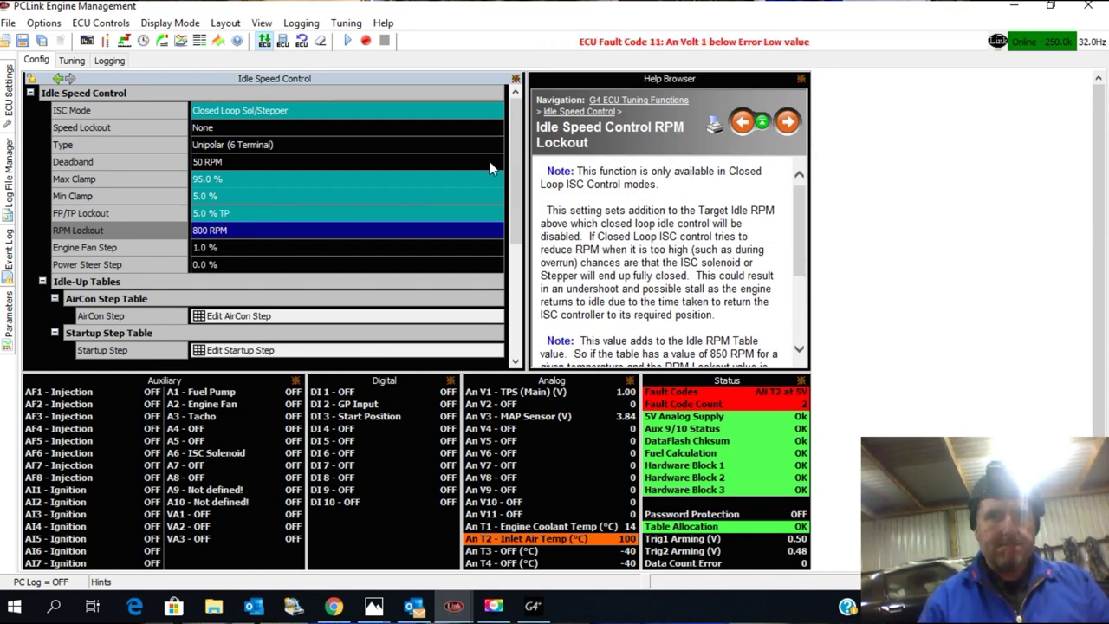
Step: Open the Idle Derivative Gain Table here and in the G4+ PCLink map, and export the G4+ table to the clipboard
left_click_drag(515, 151, 512, 268)
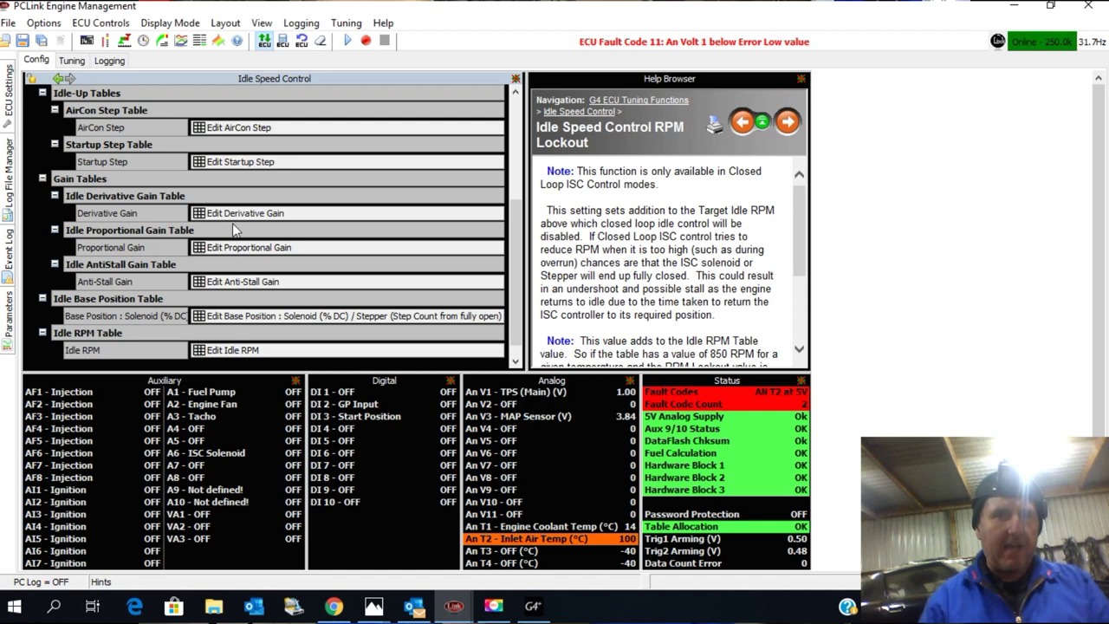
left_click(236, 212)
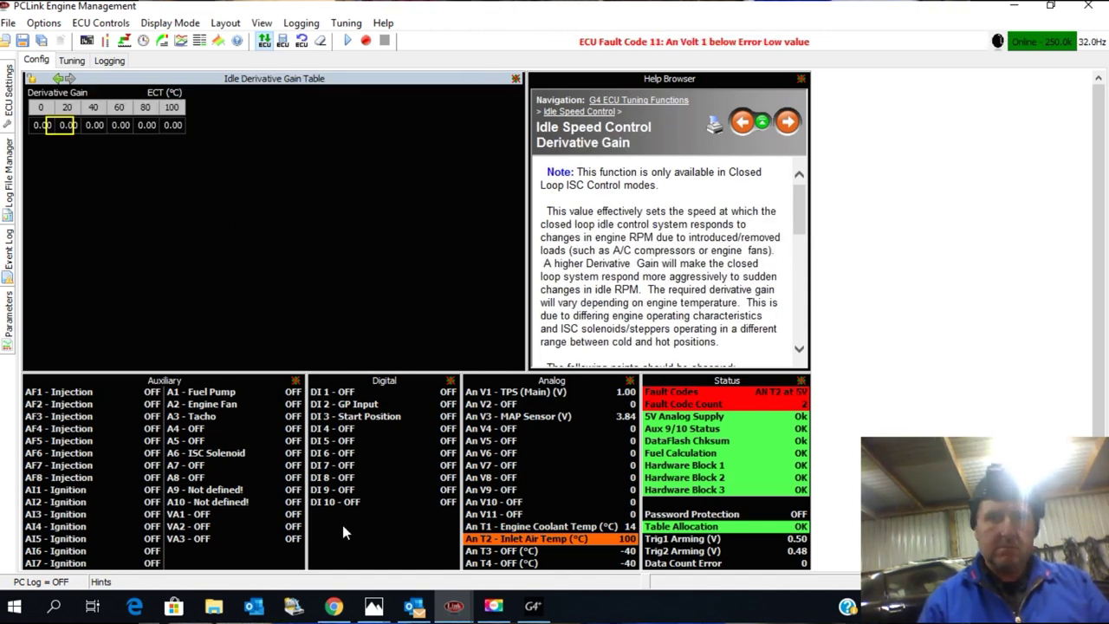
left_click(532, 605)
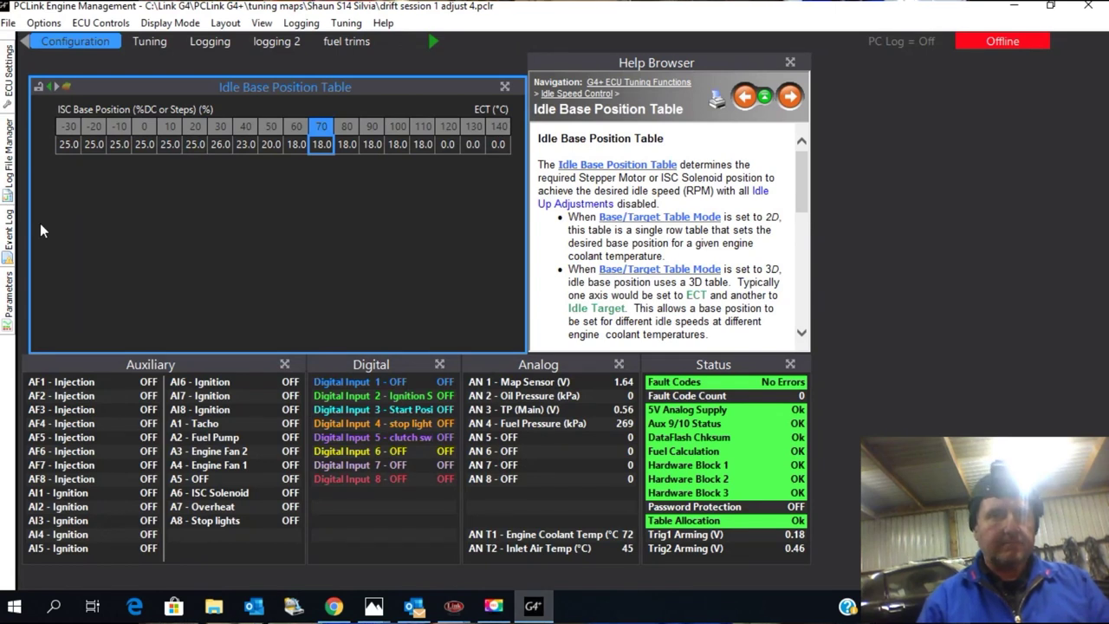
left_click(8, 76)
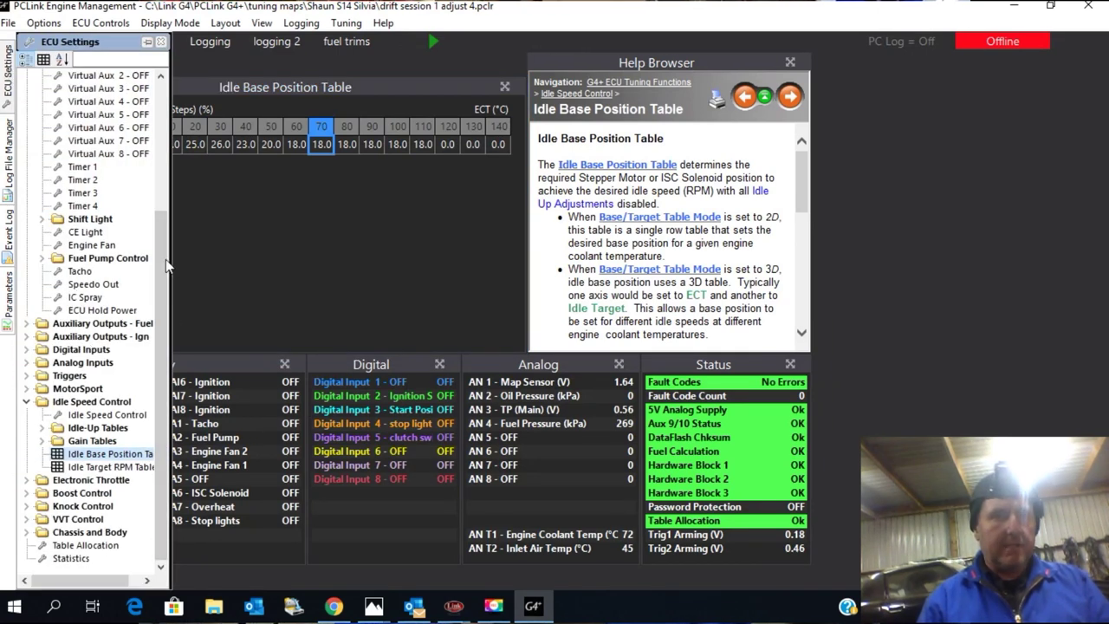
double_click(92, 440)
double_click(98, 455)
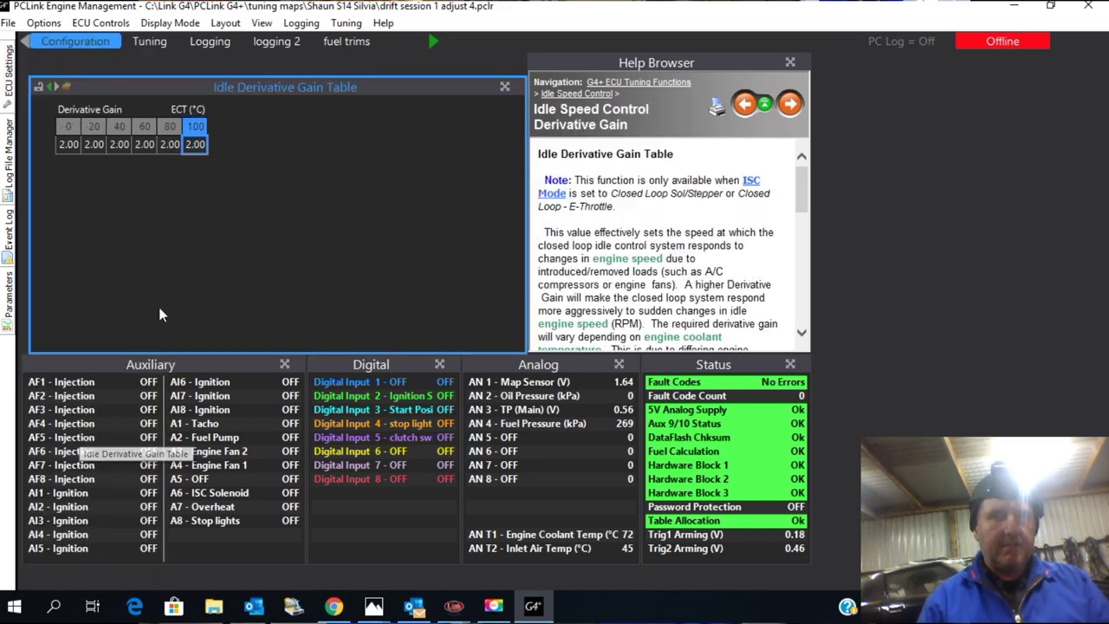
right_click(153, 141)
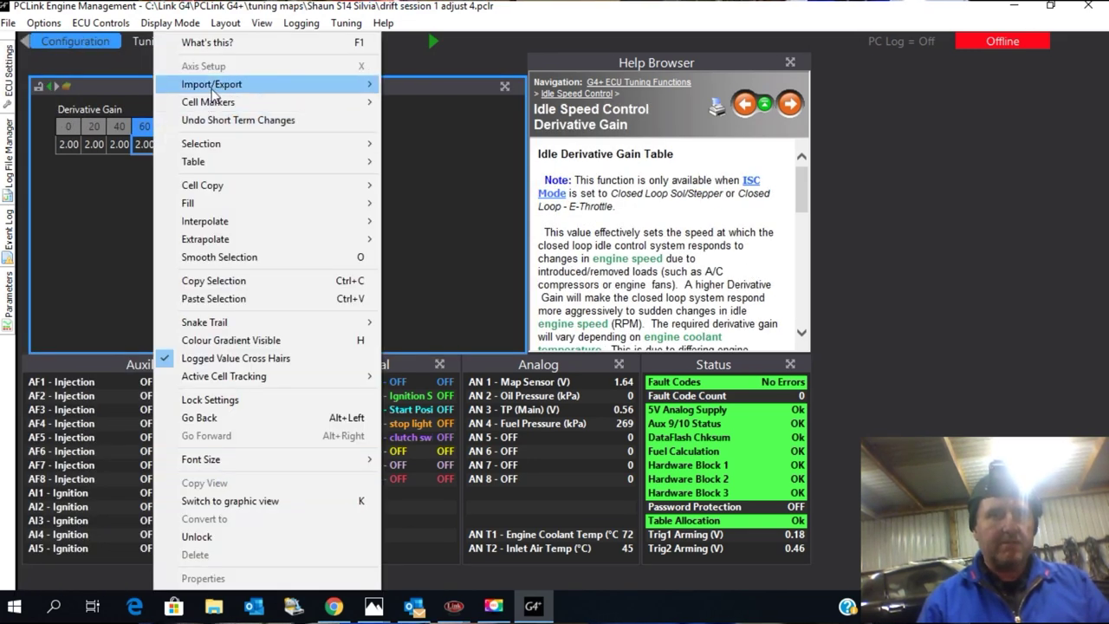
mouse_move(260, 84)
left_click(459, 84)
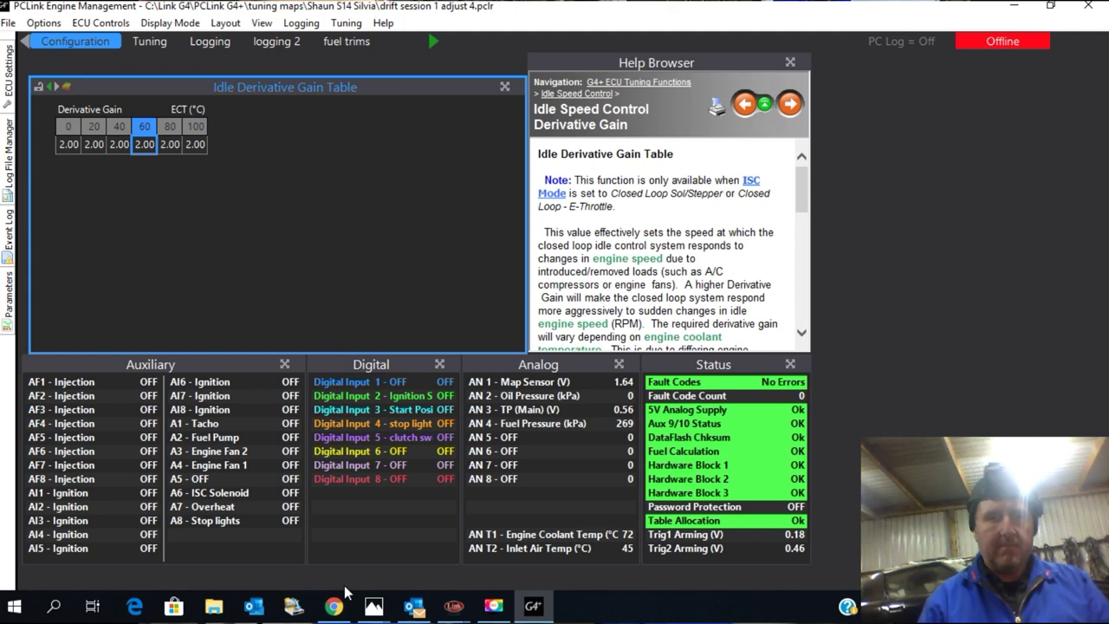
Step: Switch back to the G4 PCLink window and import the 2.00 derivative gains from the clipboard into its Idle Derivative Gain Table
mouse_move(462, 610)
left_click(428, 552)
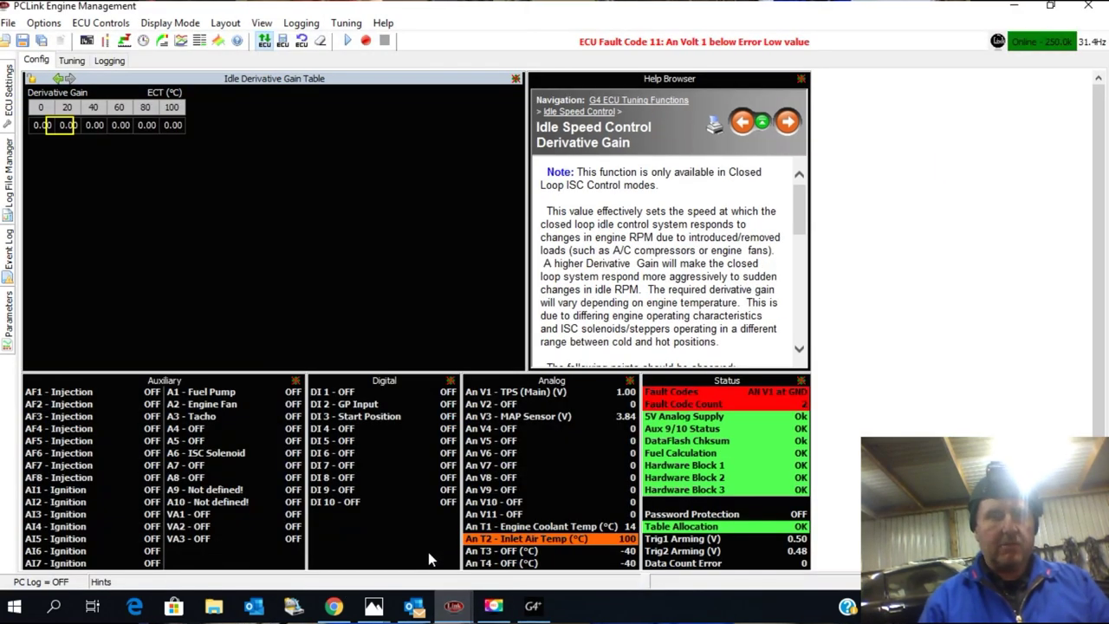
left_click(38, 128)
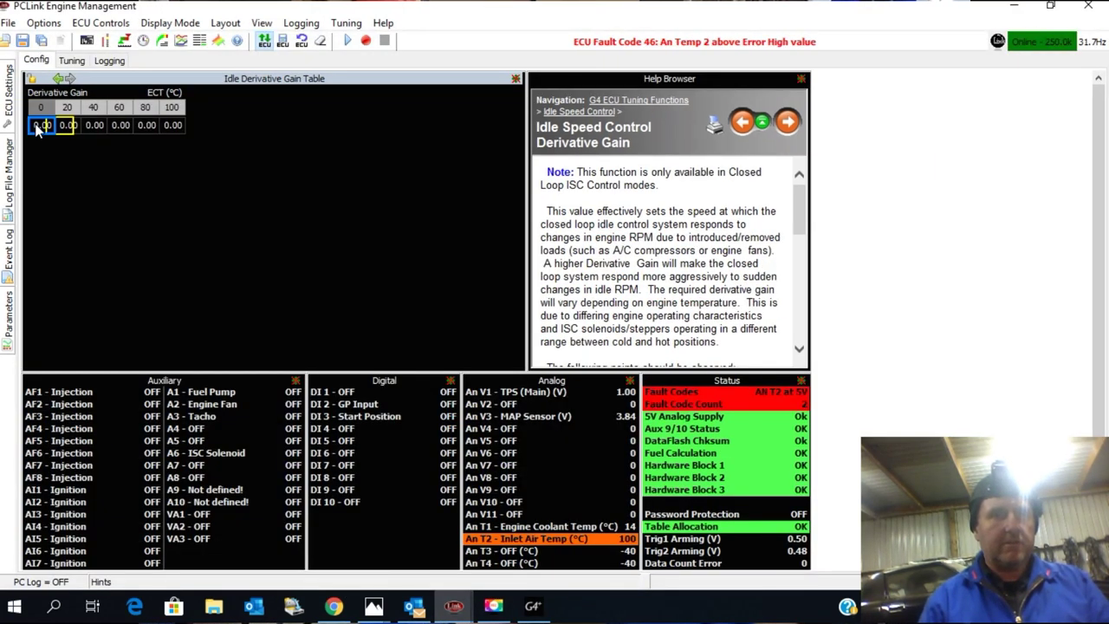
right_click(93, 128)
mouse_move(143, 103)
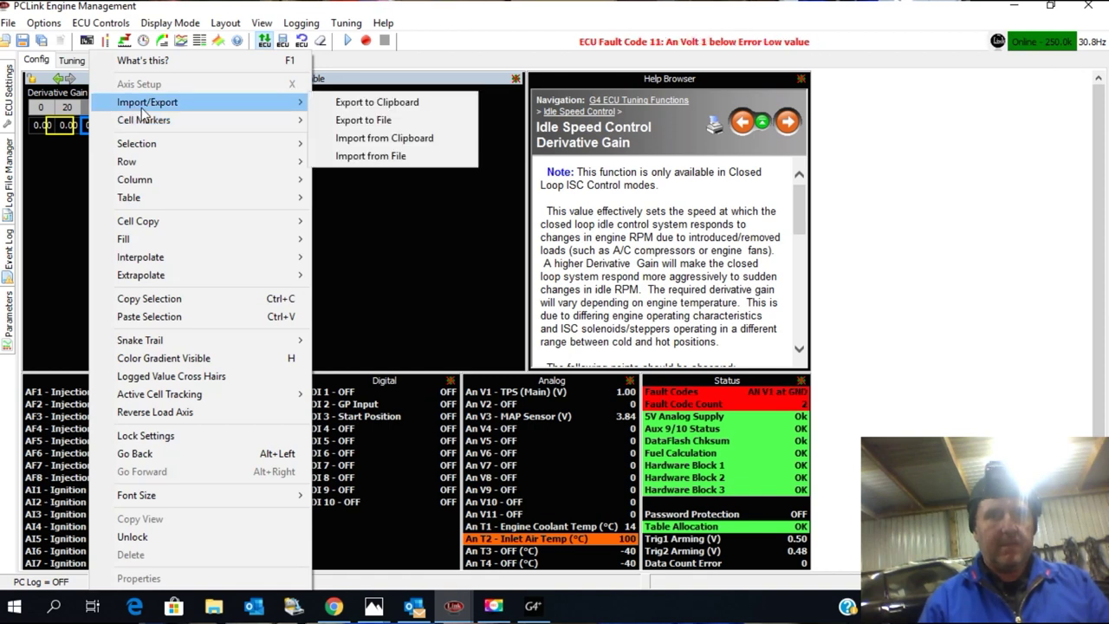
left_click(375, 140)
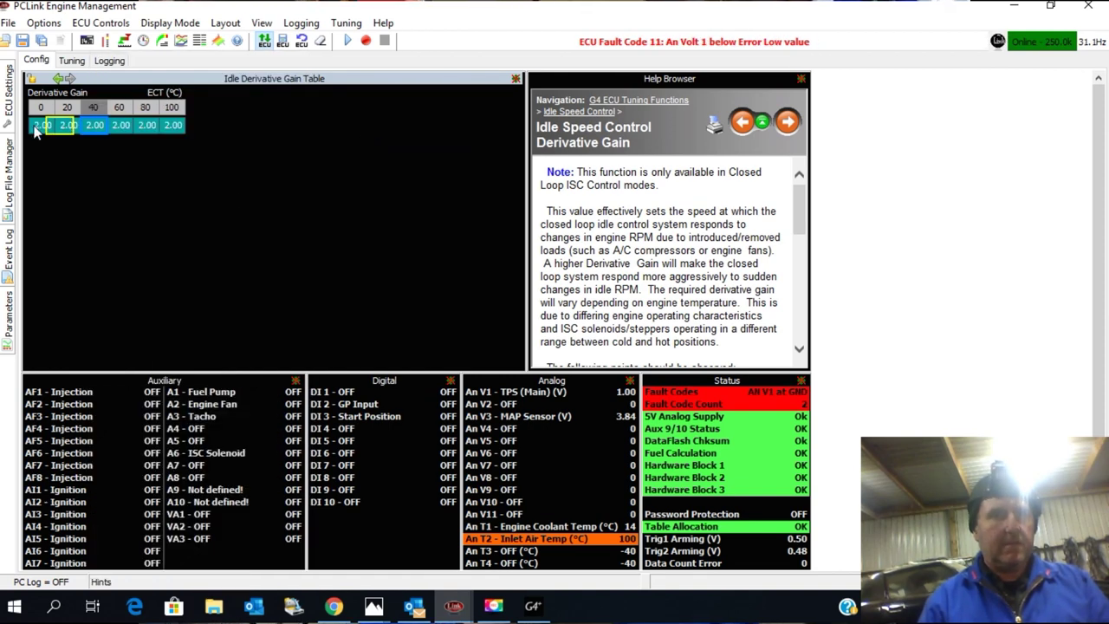
Step: Open the Idle RPM Table from the G4 ECU's idle speed control settings
mouse_move(7, 112)
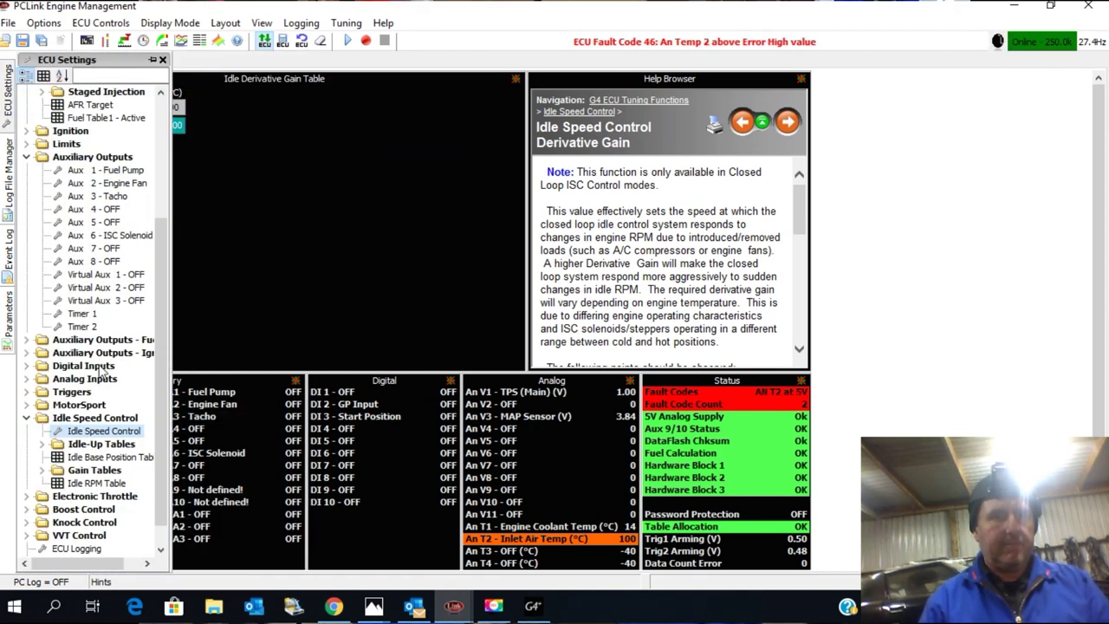
scroll(159, 418, "down", 1)
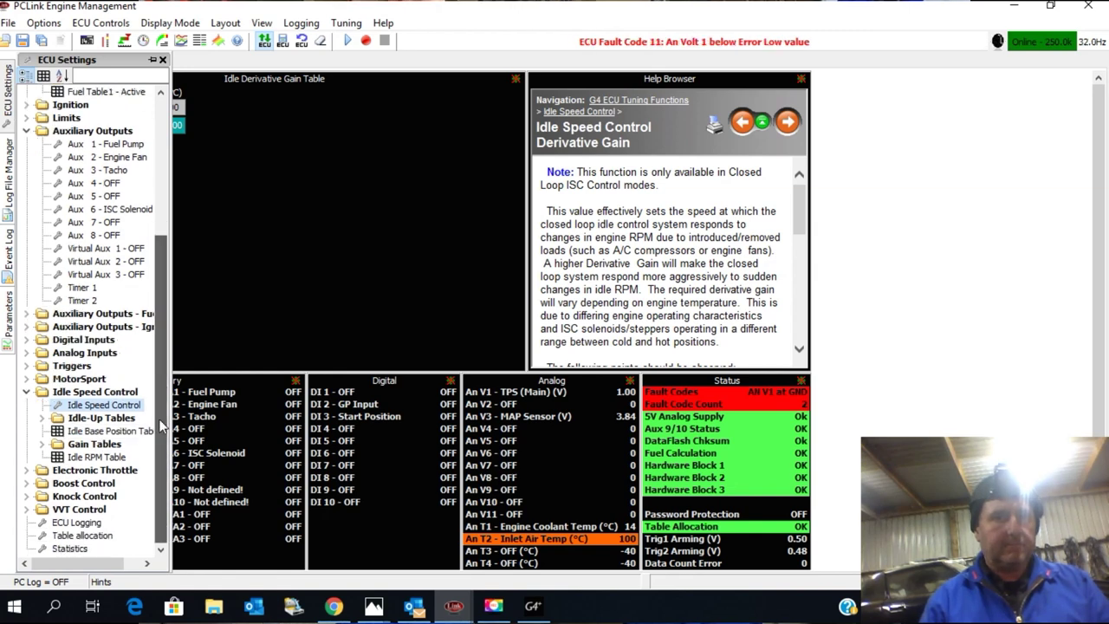
left_click(92, 458)
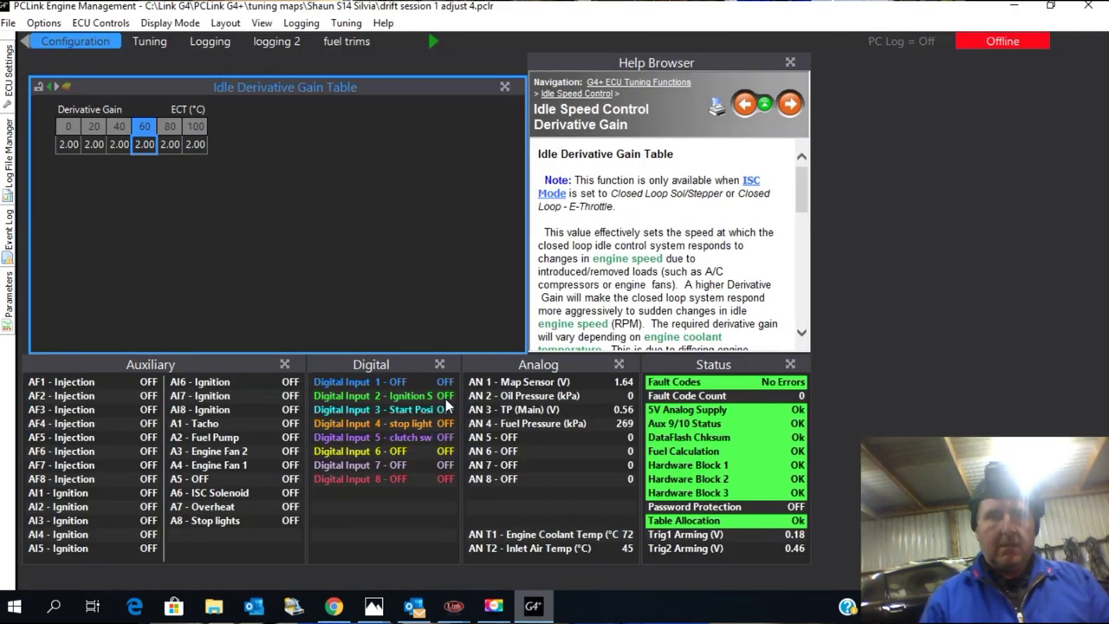
Step: In the G4+ PCLink map, open the Idle Target RPM Table and export it to the clipboard
left_click(9, 71)
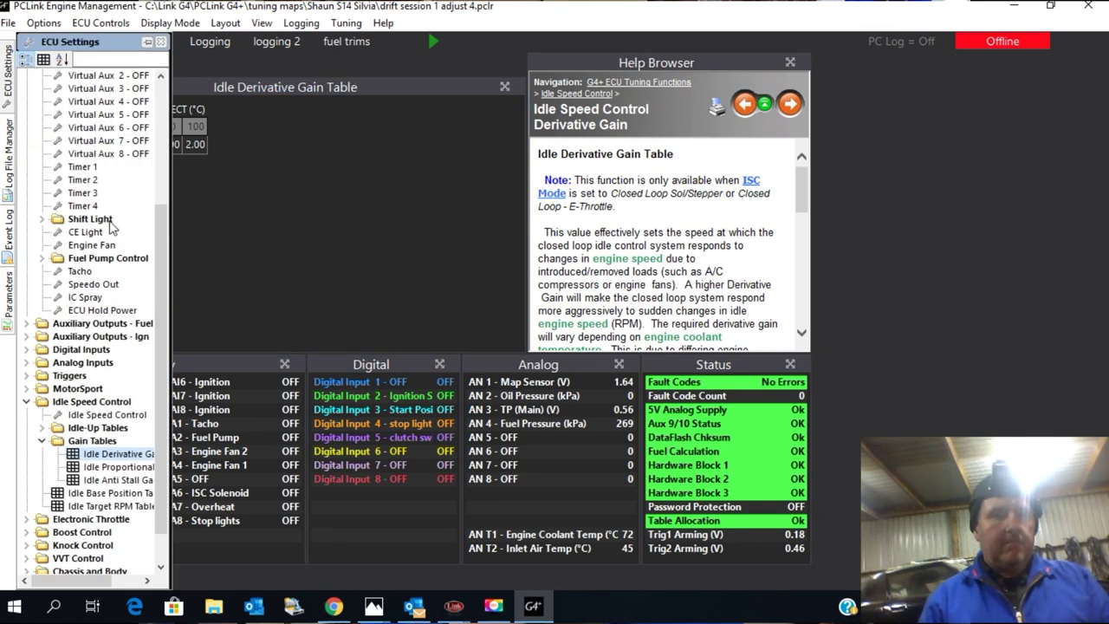
double_click(110, 512)
left_click(256, 142)
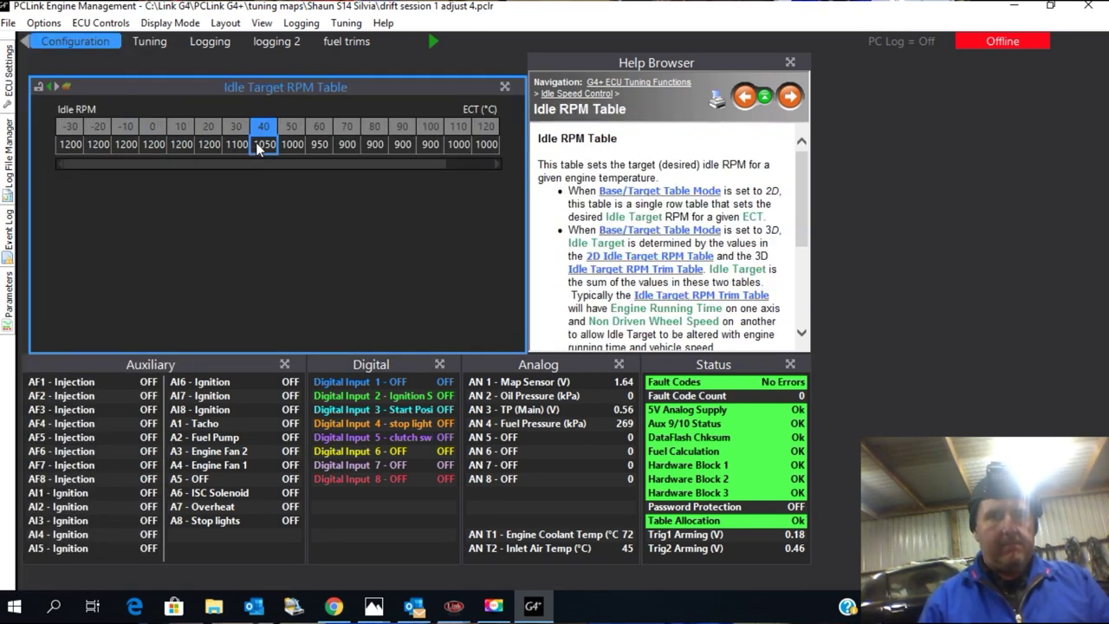
right_click(255, 142)
mouse_move(351, 86)
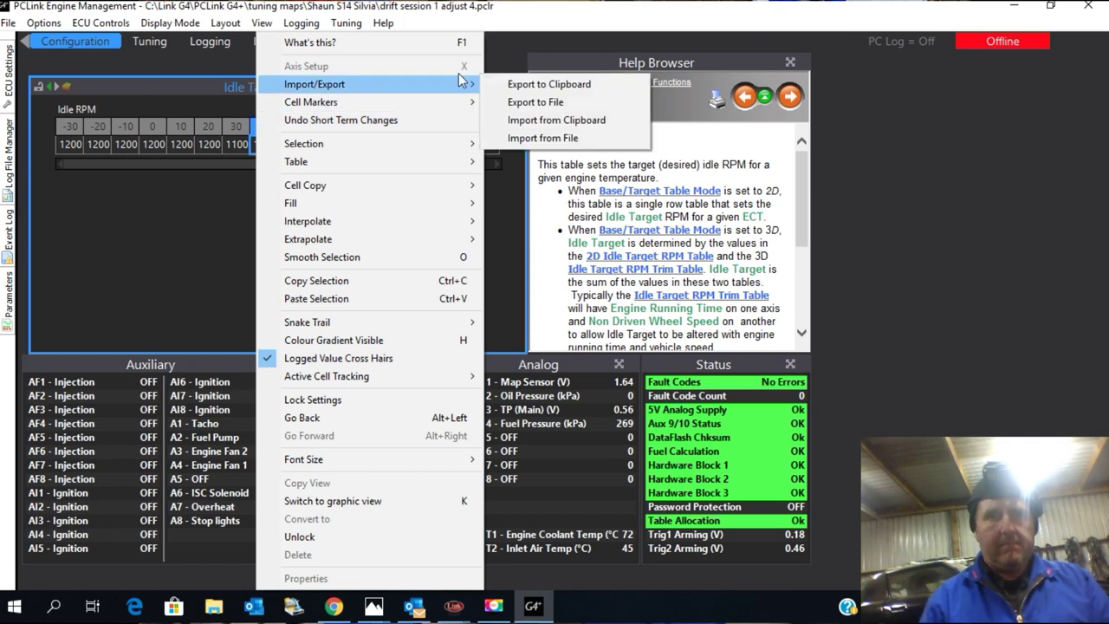
left_click(532, 84)
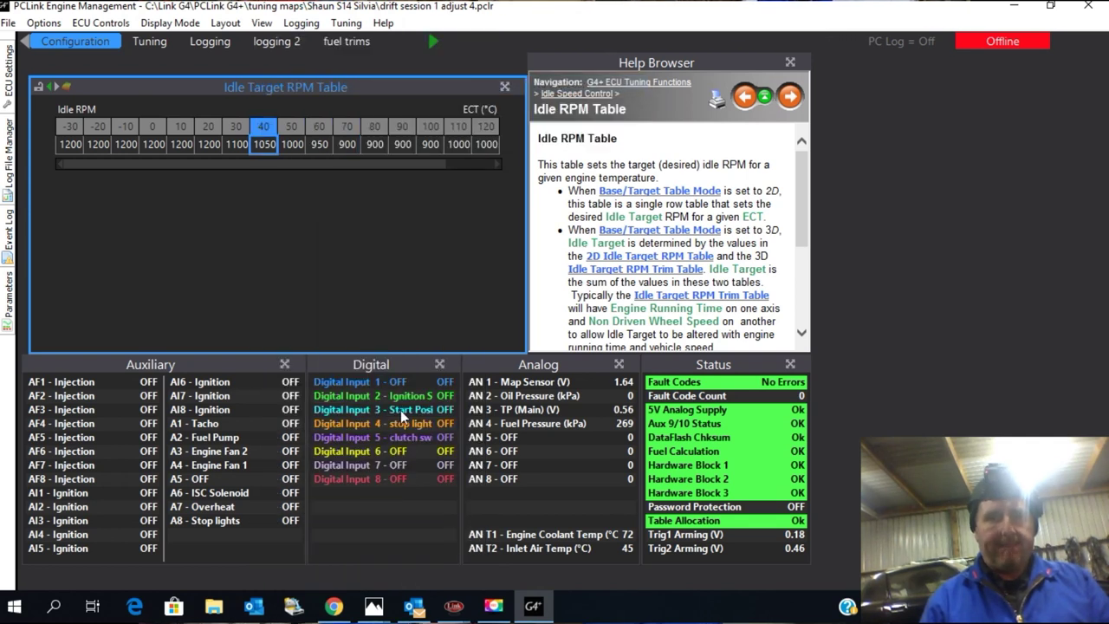
Step: Switch back to the G4 PCLink window and import the copied target speeds from the clipboard into the Idle RPM Table
mouse_move(452, 609)
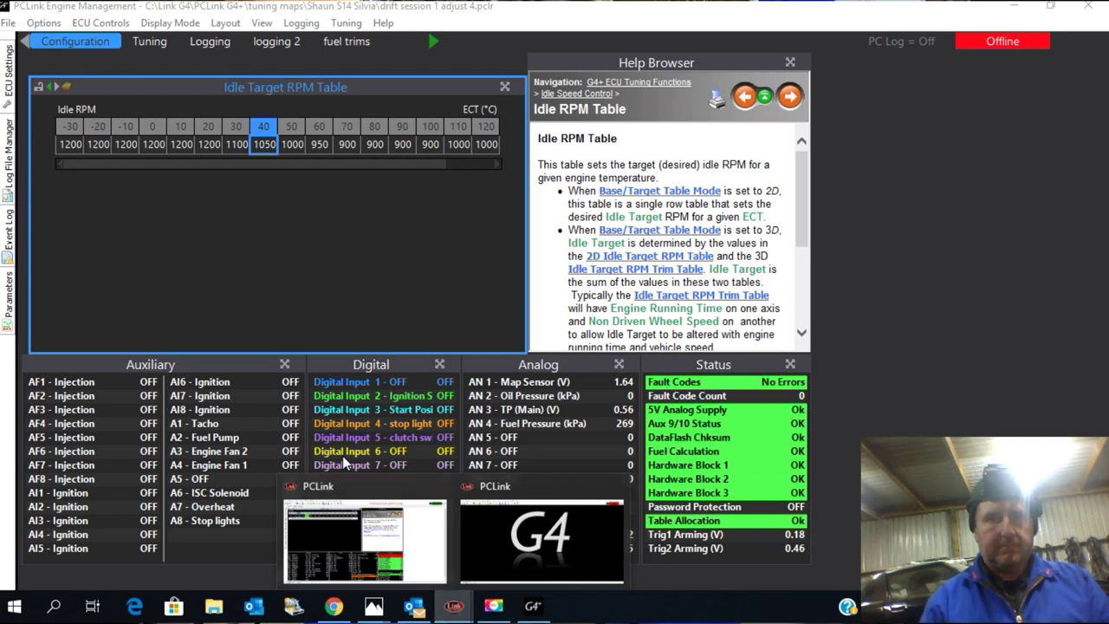
left_click(355, 520)
right_click(208, 130)
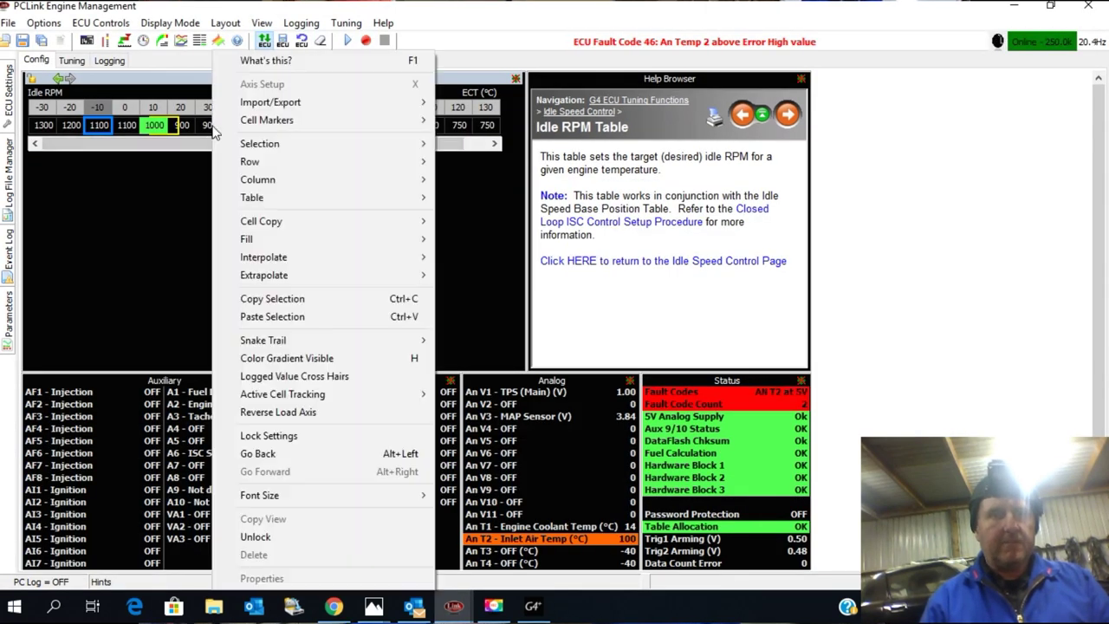
mouse_move(282, 104)
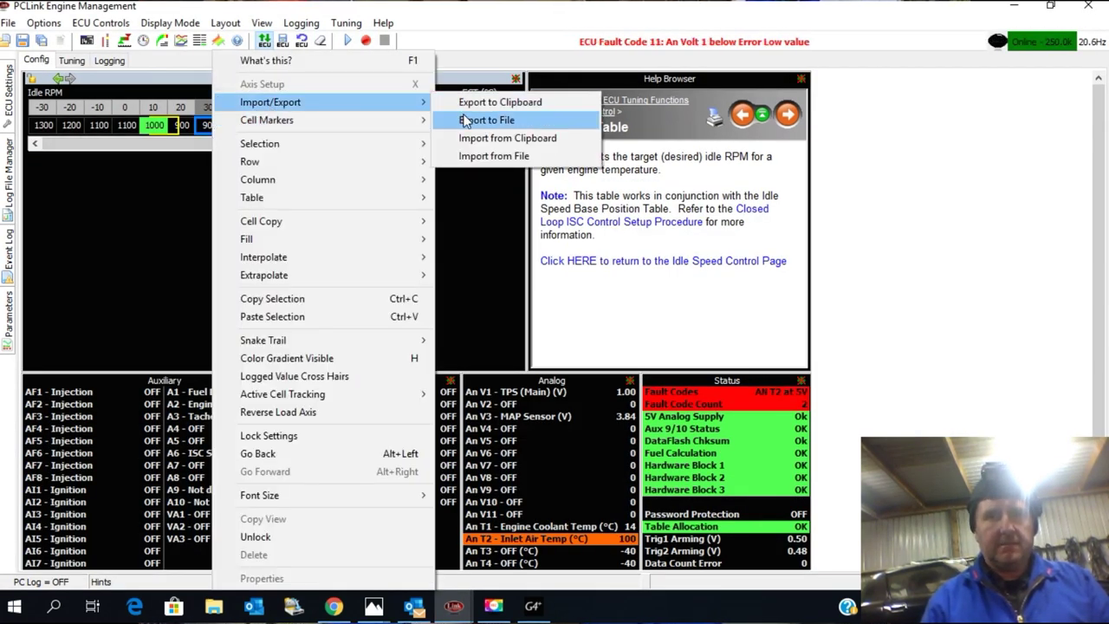